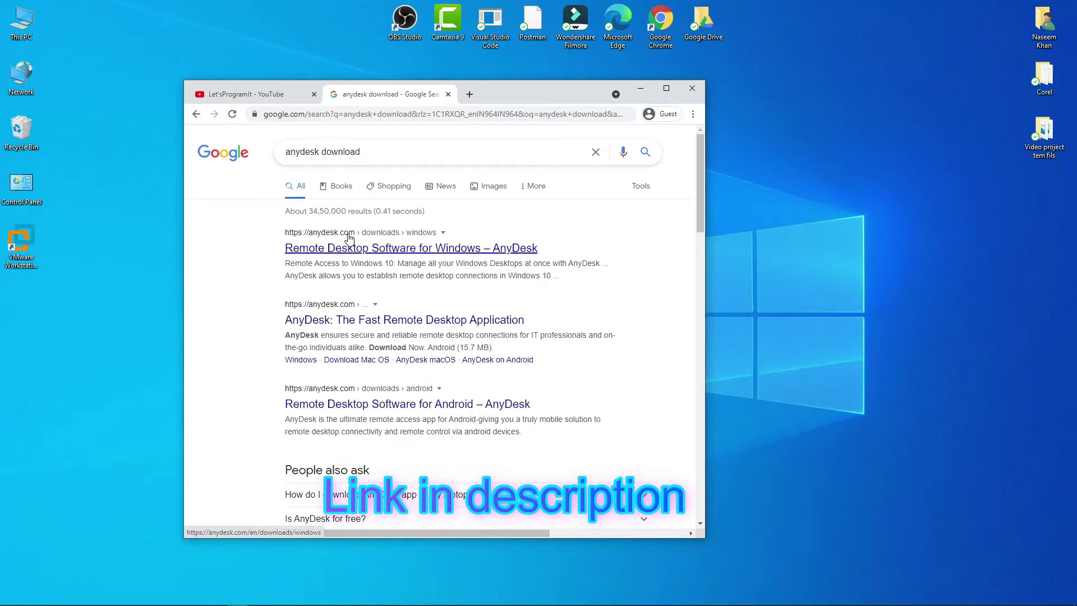
# Open the AnyDesk Windows download page from the search results and maximize the browser window
pyautogui.click(388, 249)
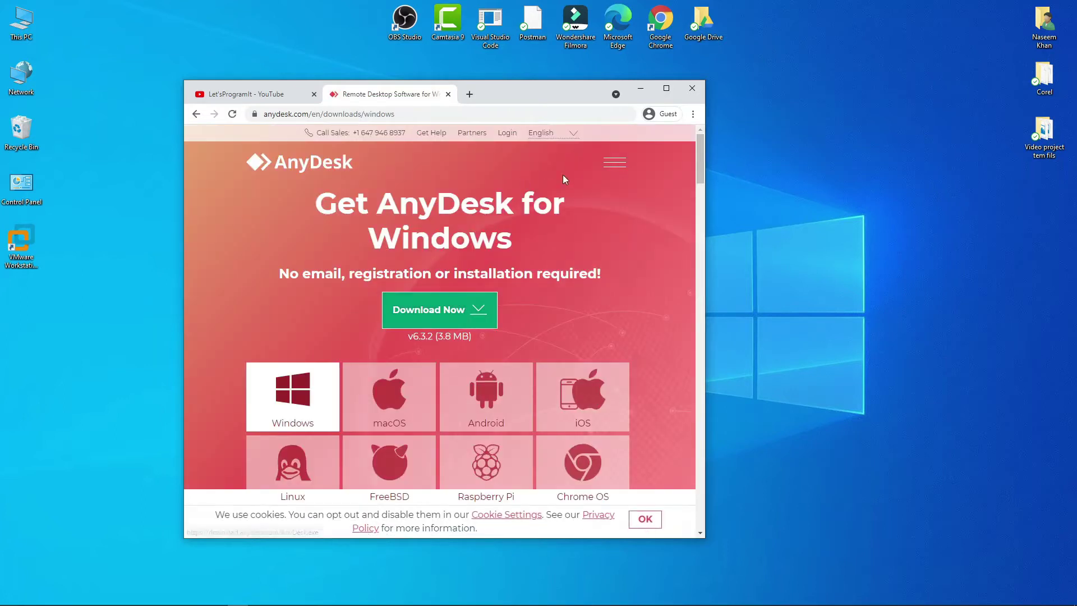
pyautogui.click(667, 88)
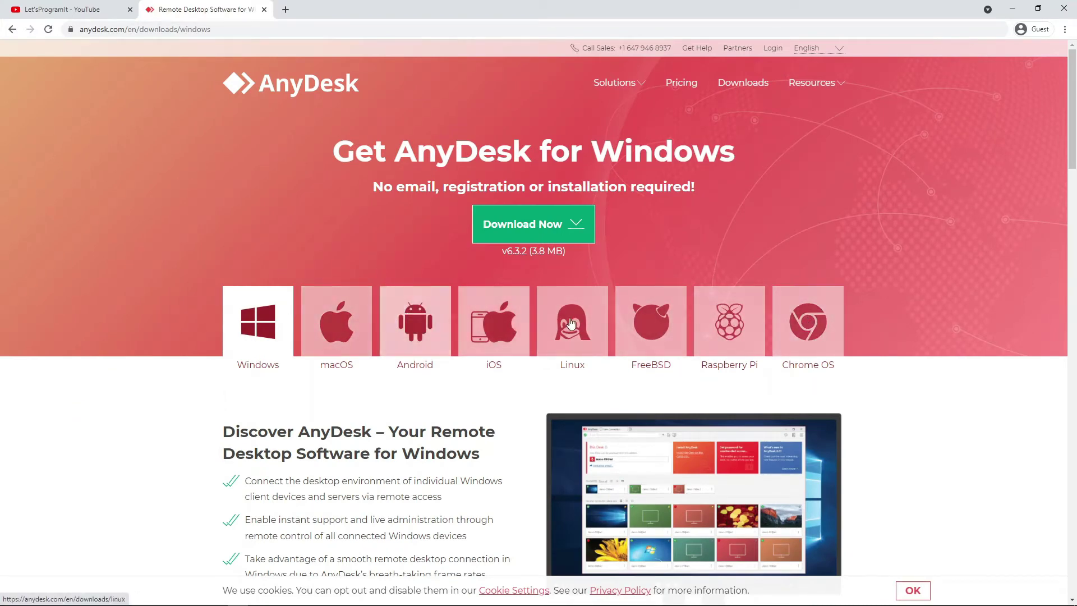
# View AnyDesk's Linux download page and return to the Windows download page
pyautogui.click(423, 323)
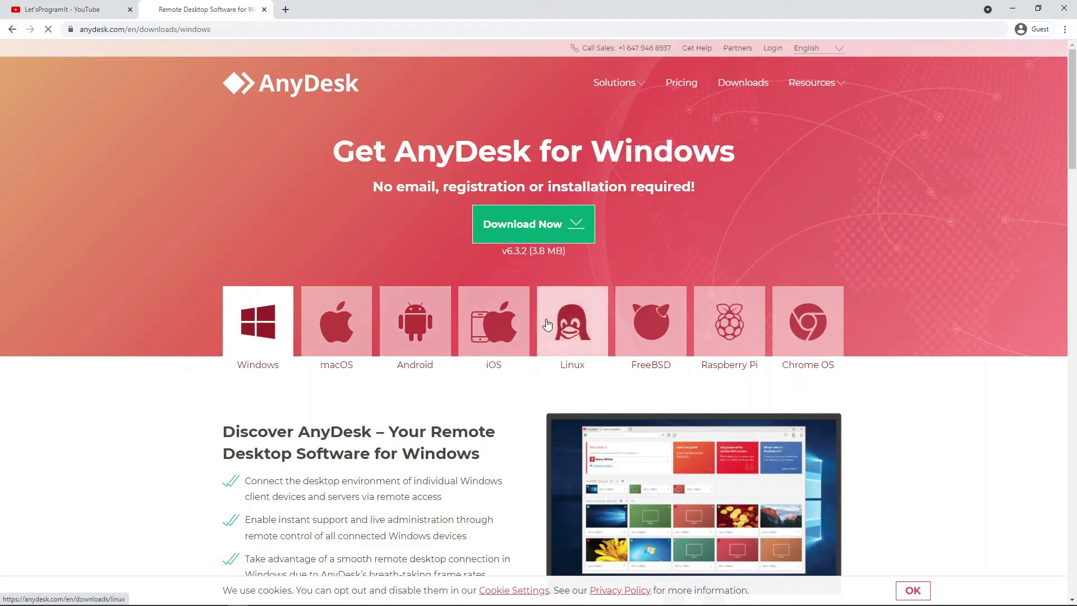
pyautogui.click(572, 323)
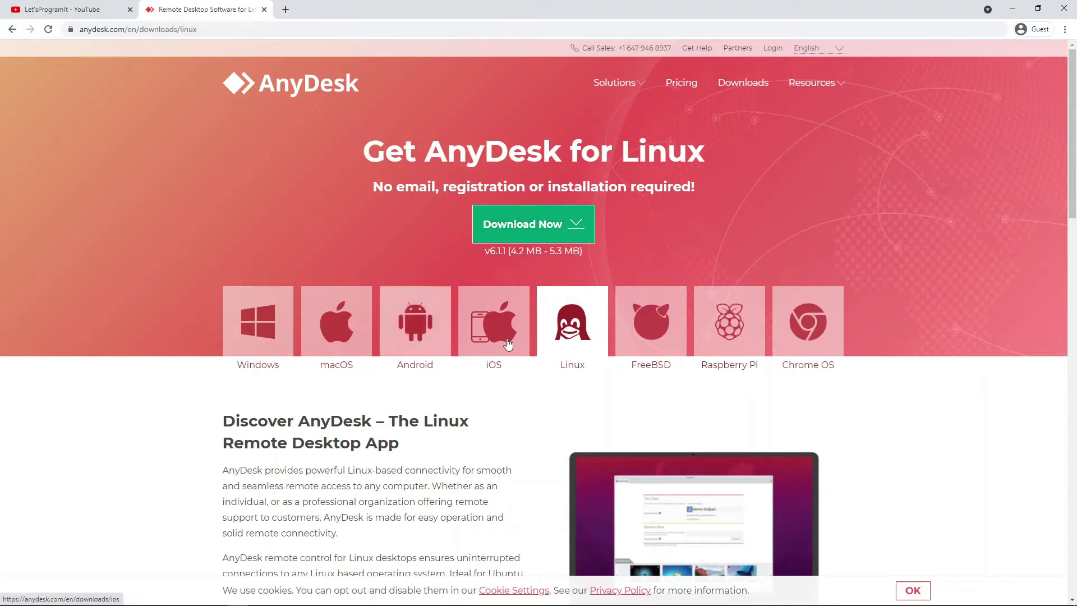
pyautogui.click(505, 223)
pyautogui.moveTo(238, 597)
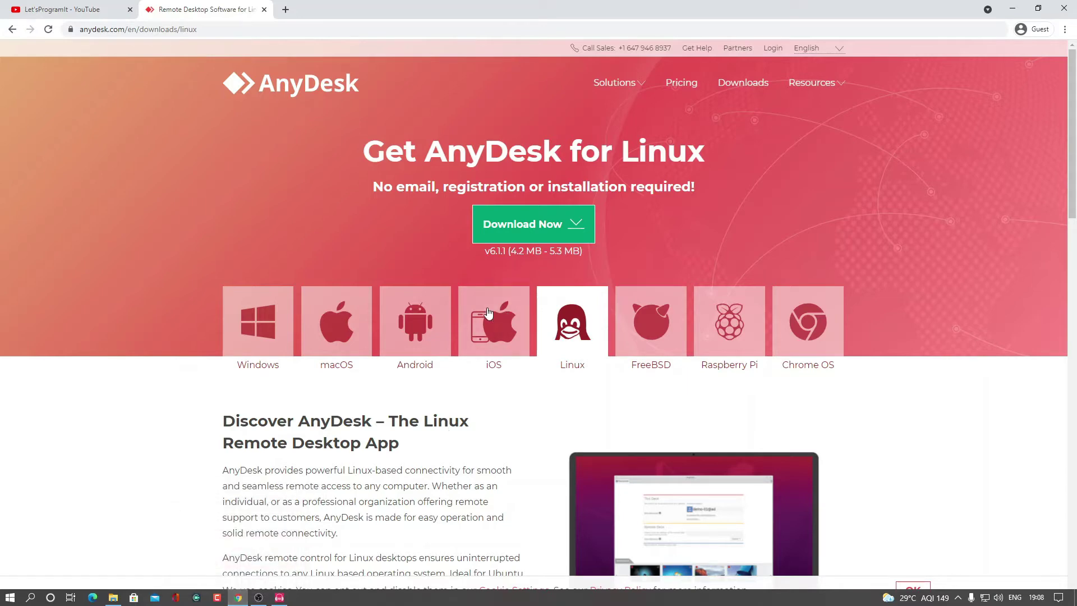
pyautogui.click(235, 344)
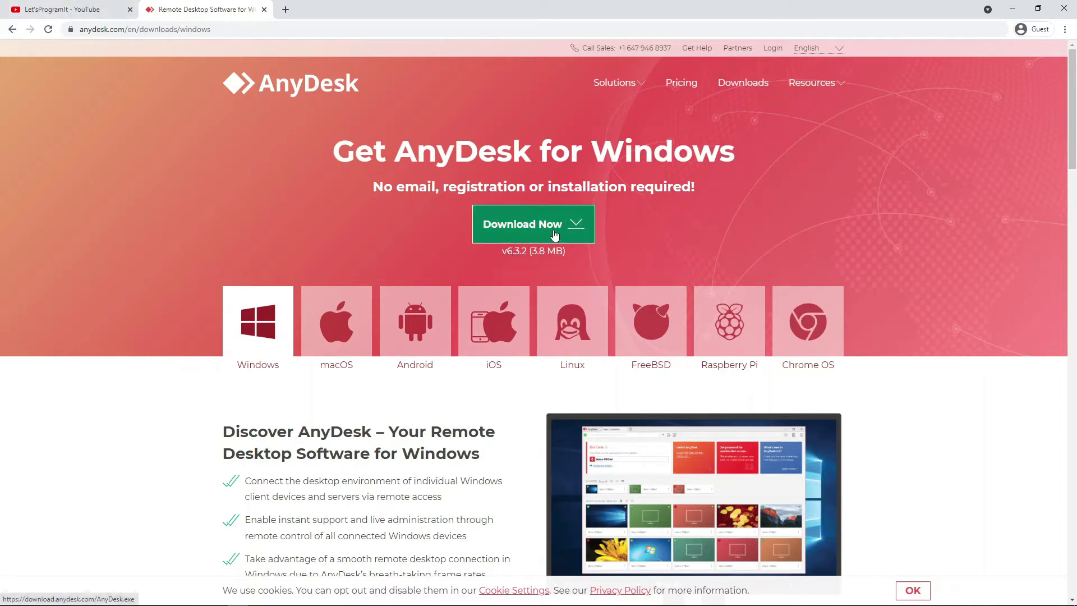
# Put the browser window away and open the Downloads folder in File Explorer
pyautogui.moveTo(443, 5); pyautogui.dragTo(430, 56)
pyautogui.click(628, 62)
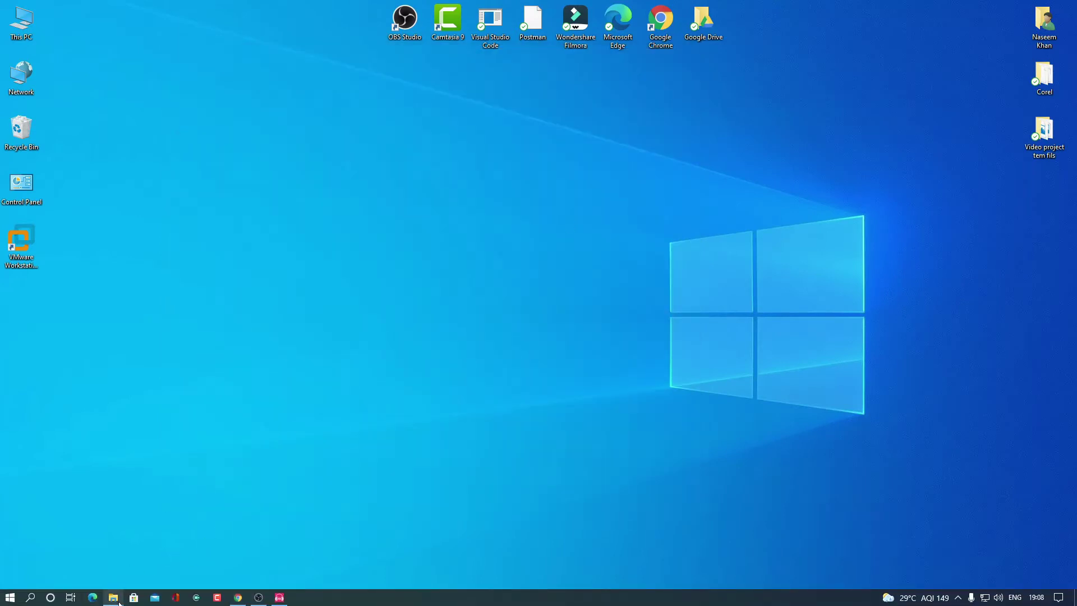
pyautogui.click(112, 598)
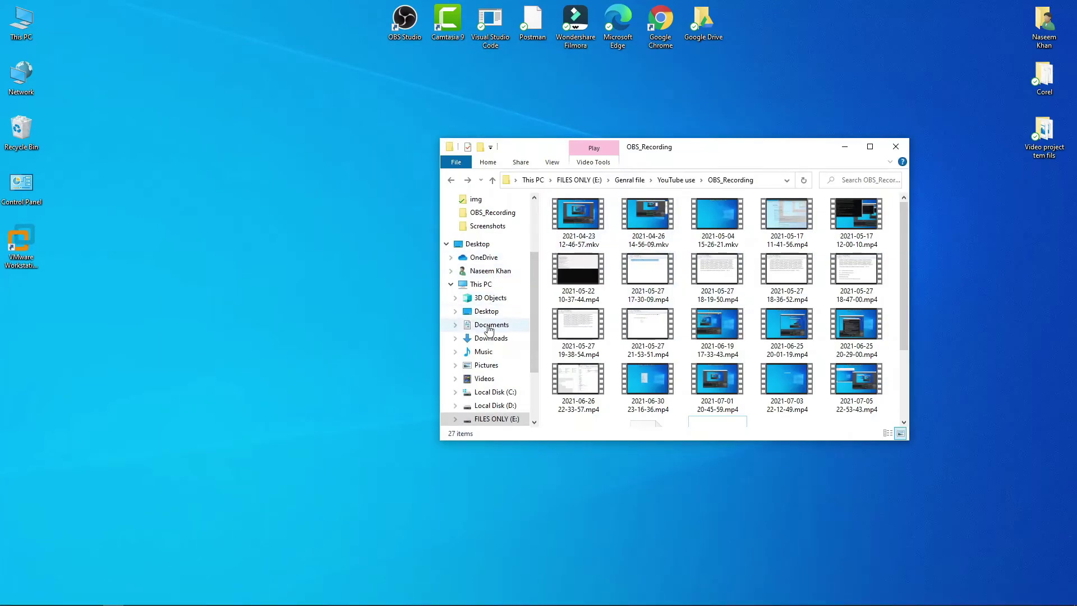
pyautogui.click(482, 340)
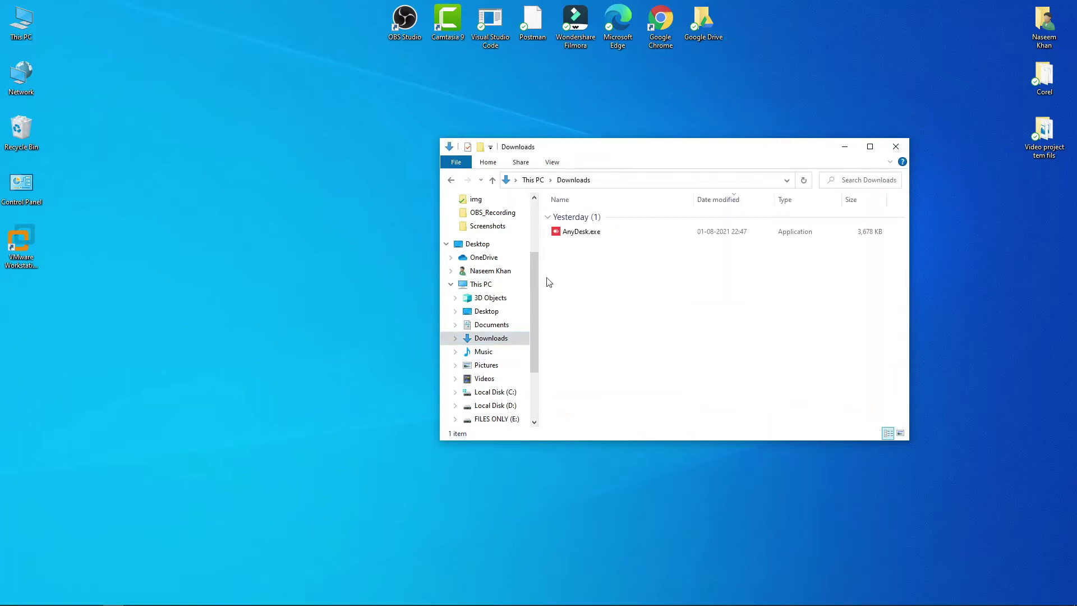
# Refresh the Downloads folder listing containing AnyDesk.exe
pyautogui.moveTo(546, 281); pyautogui.dragTo(607, 231)
pyautogui.click(608, 260)
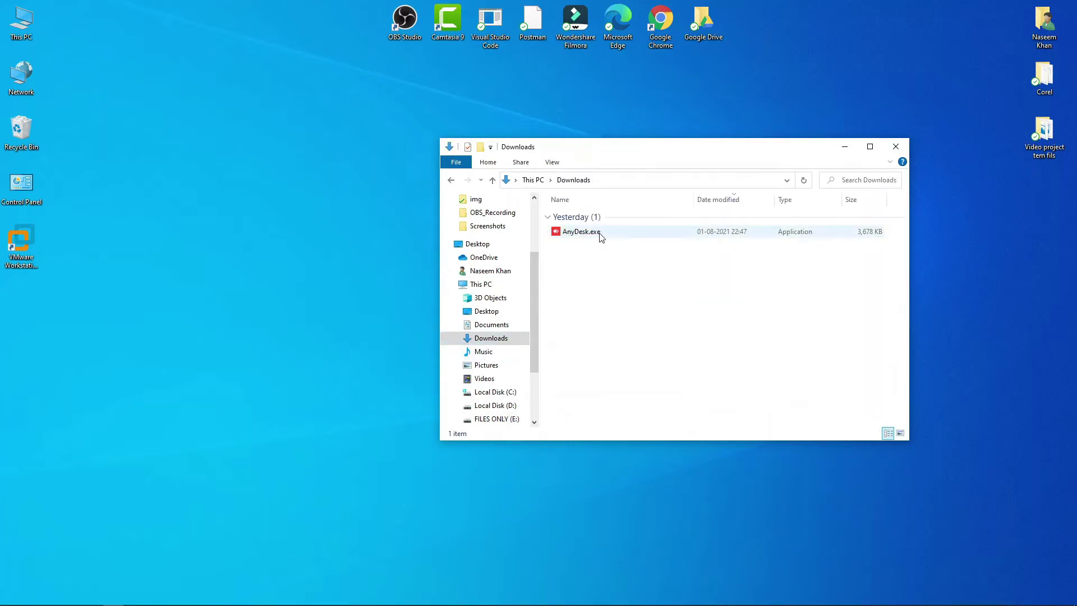
pyautogui.moveTo(600, 237)
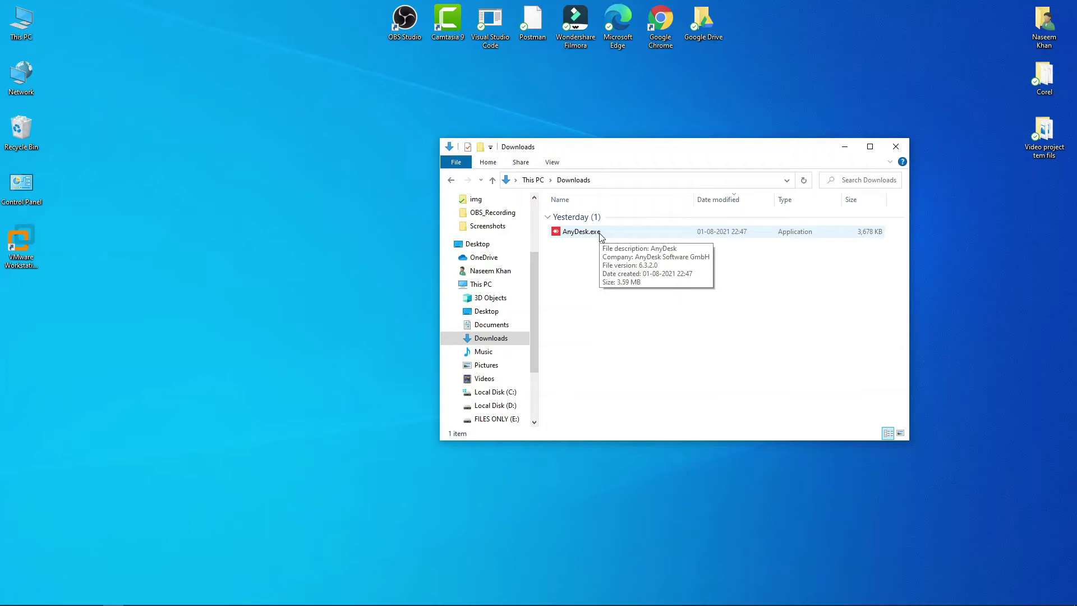
pyautogui.rightClick(600, 273)
pyautogui.click(626, 318)
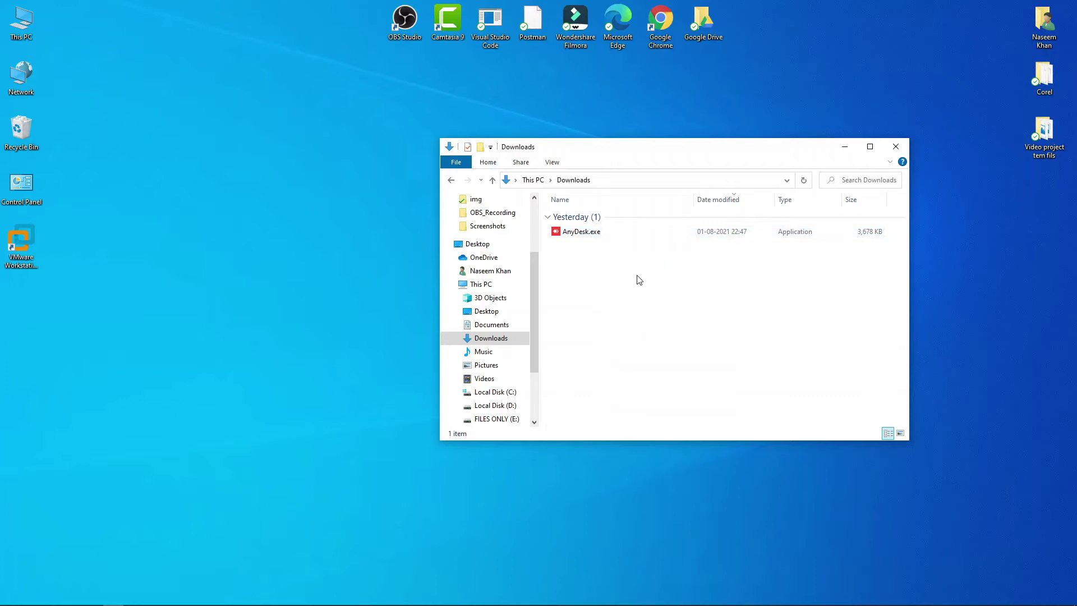
pyautogui.rightClick(636, 275)
pyautogui.click(674, 322)
pyautogui.rightClick(673, 322)
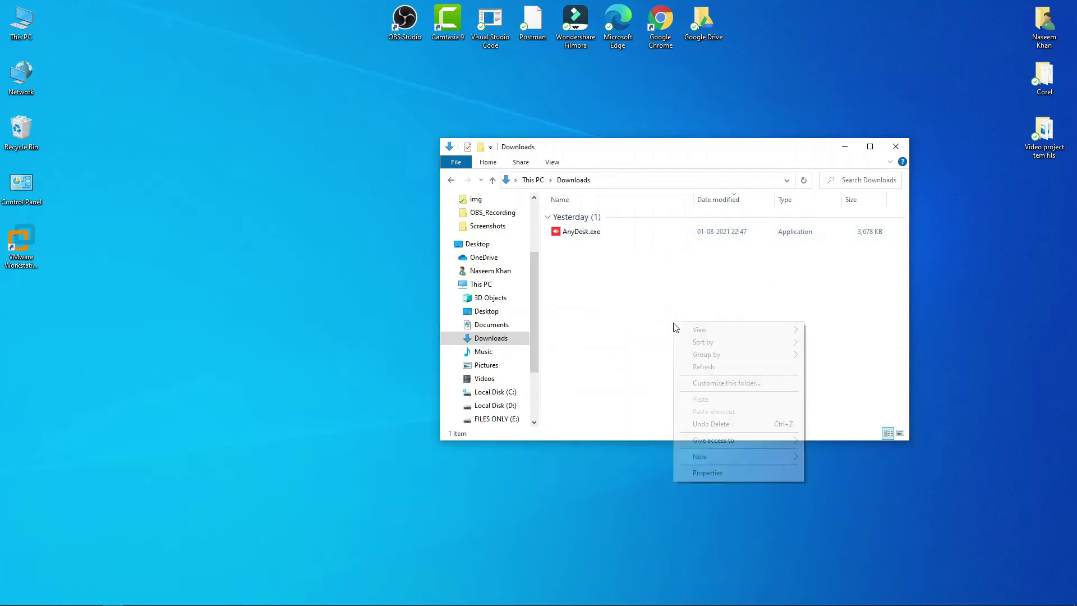
pyautogui.click(701, 367)
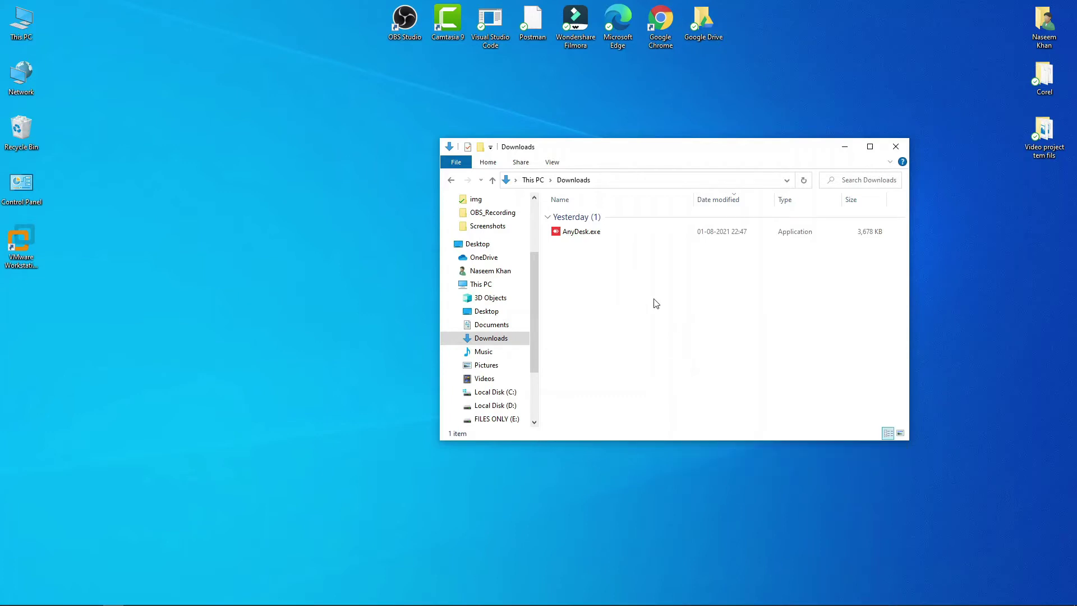
# Launch AnyDesk.exe and shrink its window, moving it partly clear of the Downloads folder window
pyautogui.doubleClick(612, 233)
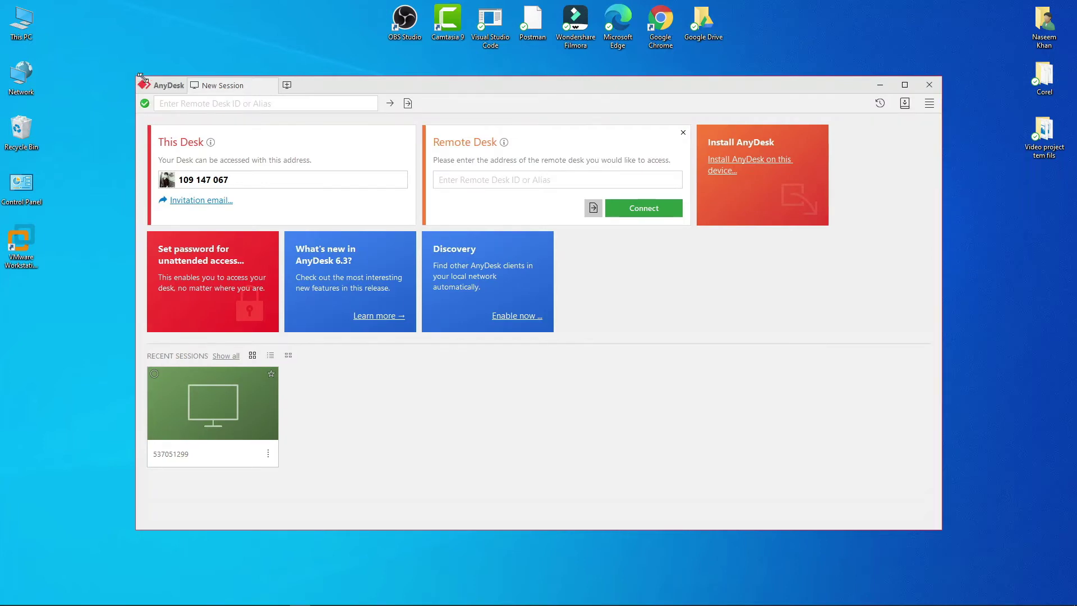
pyautogui.moveTo(134, 76); pyautogui.dragTo(399, 117)
pyautogui.moveTo(665, 126); pyautogui.dragTo(281, 106)
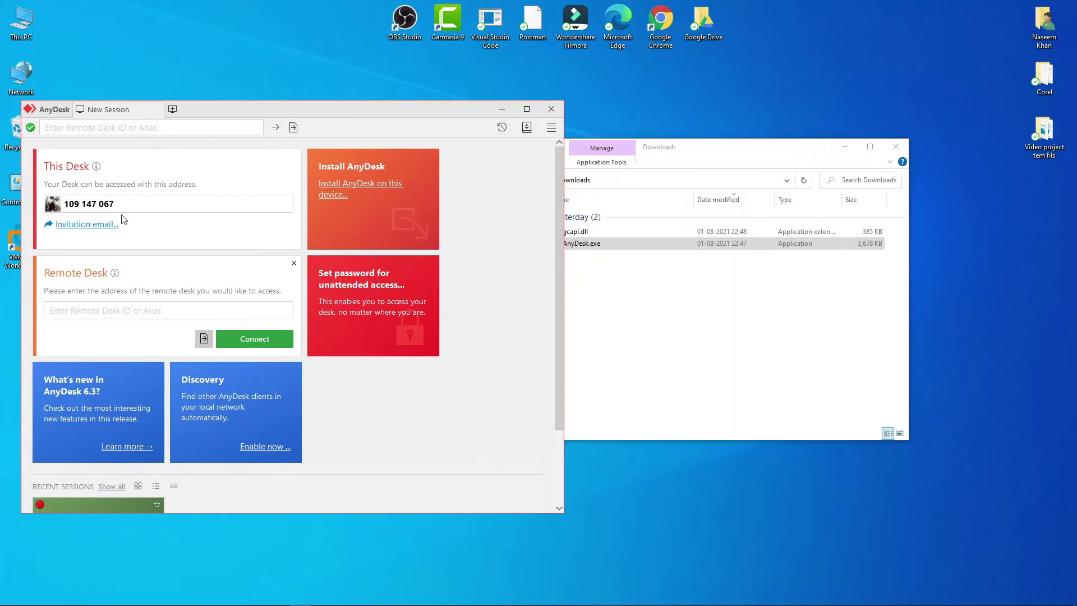
# Examine this computer's own AnyDesk address under This Desk and reposition the AnyDesk window
pyautogui.moveTo(115, 203); pyautogui.dragTo(63, 204)
pyautogui.moveTo(129, 206); pyautogui.dragTo(65, 200)
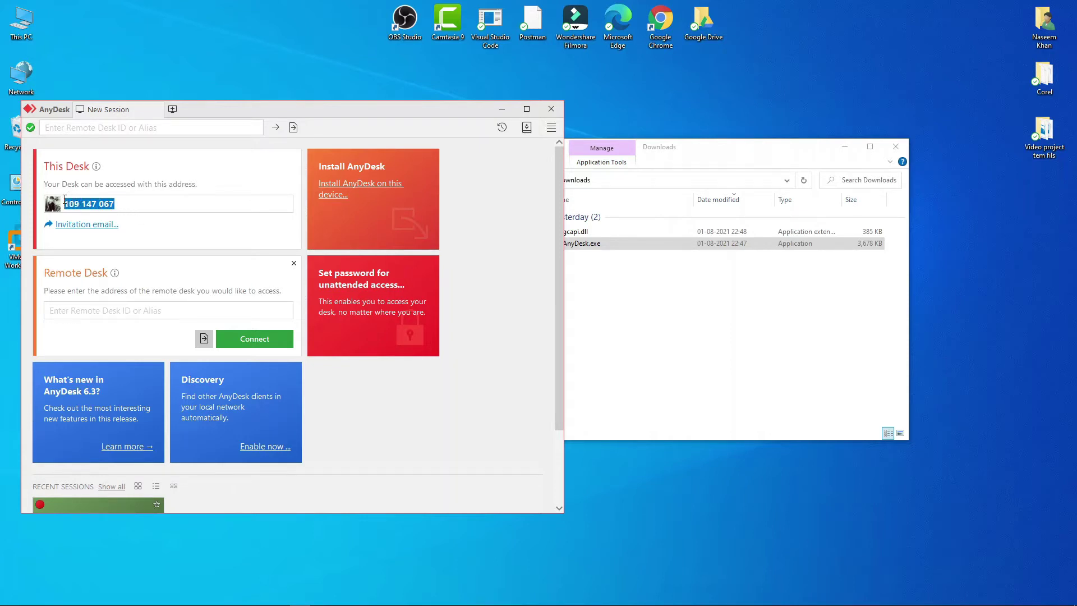
pyautogui.click(121, 201)
pyautogui.moveTo(462, 109); pyautogui.dragTo(592, 88)
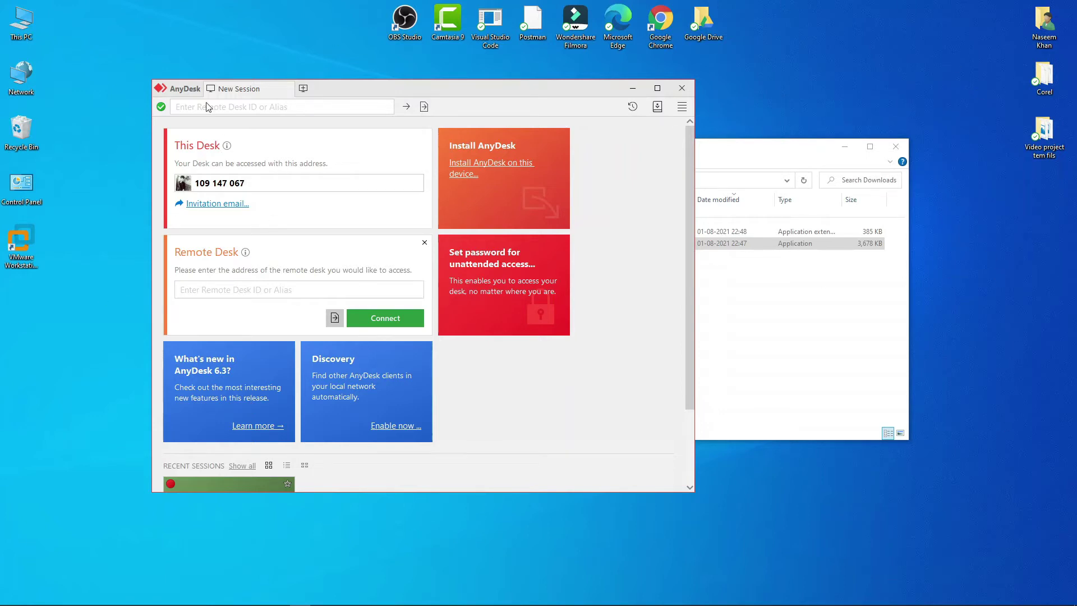
pyautogui.moveTo(247, 183); pyautogui.dragTo(199, 184)
pyautogui.moveTo(258, 182); pyautogui.dragTo(195, 183)
pyautogui.click(216, 185)
# Copy this computer's AnyDesk address from This Desk and paste it into the Remote Desk address field
pyautogui.click(199, 293)
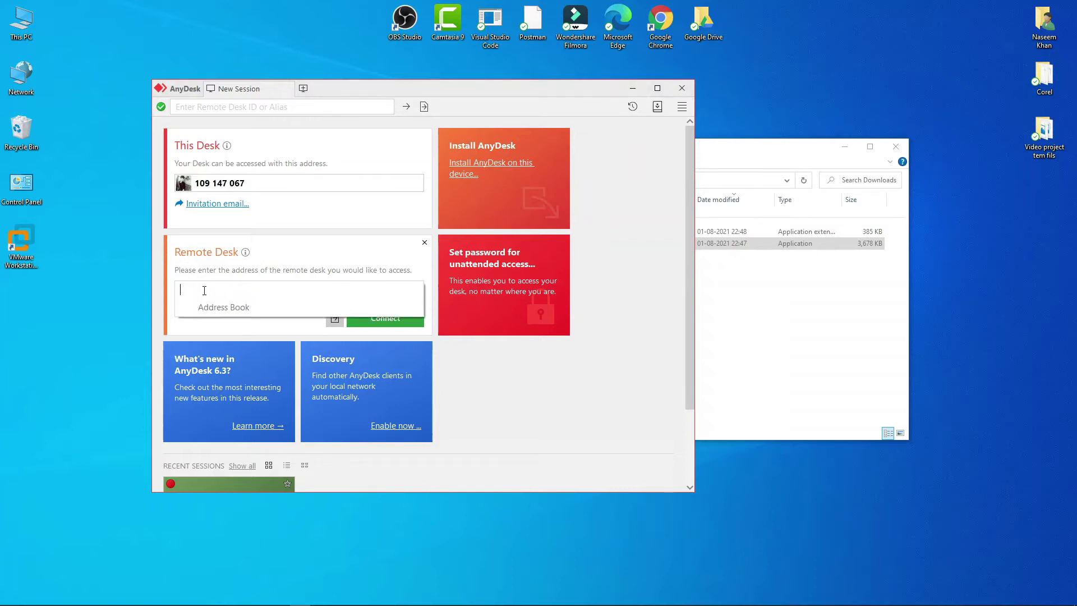
pyautogui.click(187, 183)
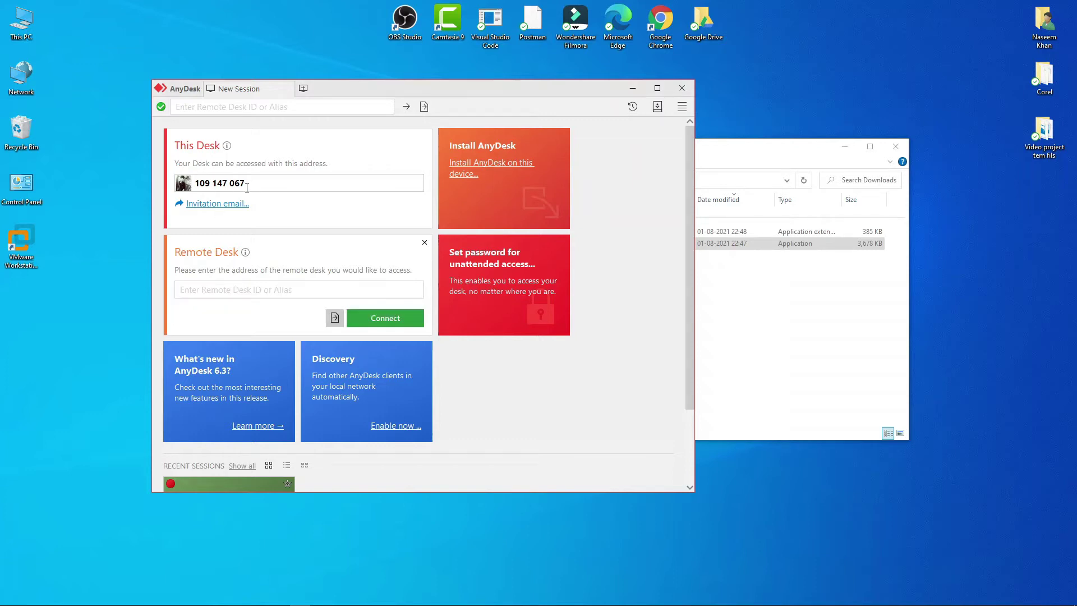
pyautogui.moveTo(247, 188); pyautogui.dragTo(197, 188)
pyautogui.rightClick(208, 184)
pyautogui.click(230, 196)
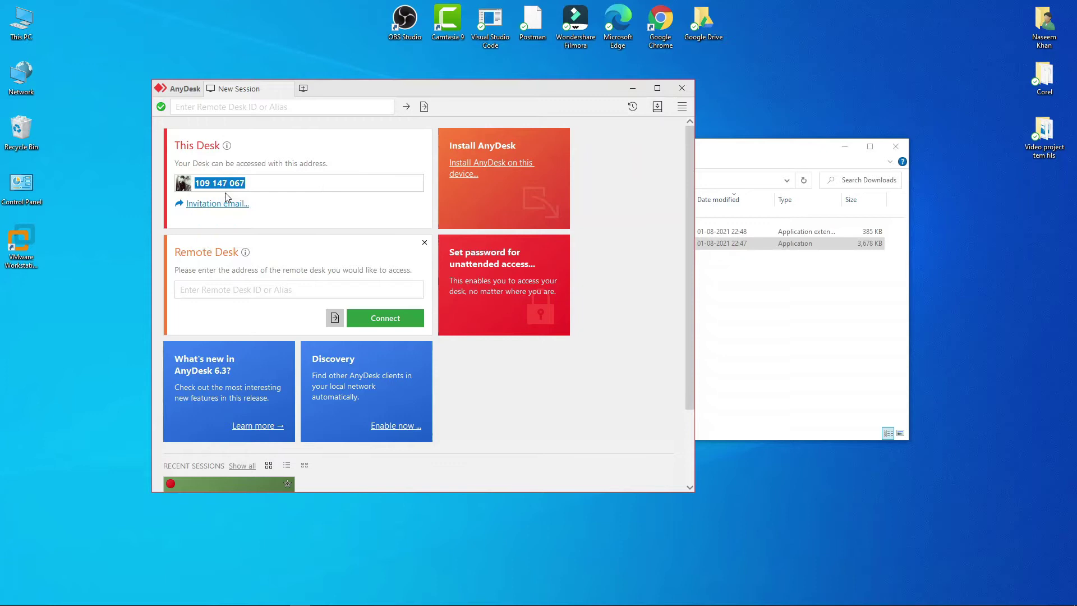
pyautogui.click(222, 289)
pyautogui.rightClick(224, 291)
pyautogui.click(260, 337)
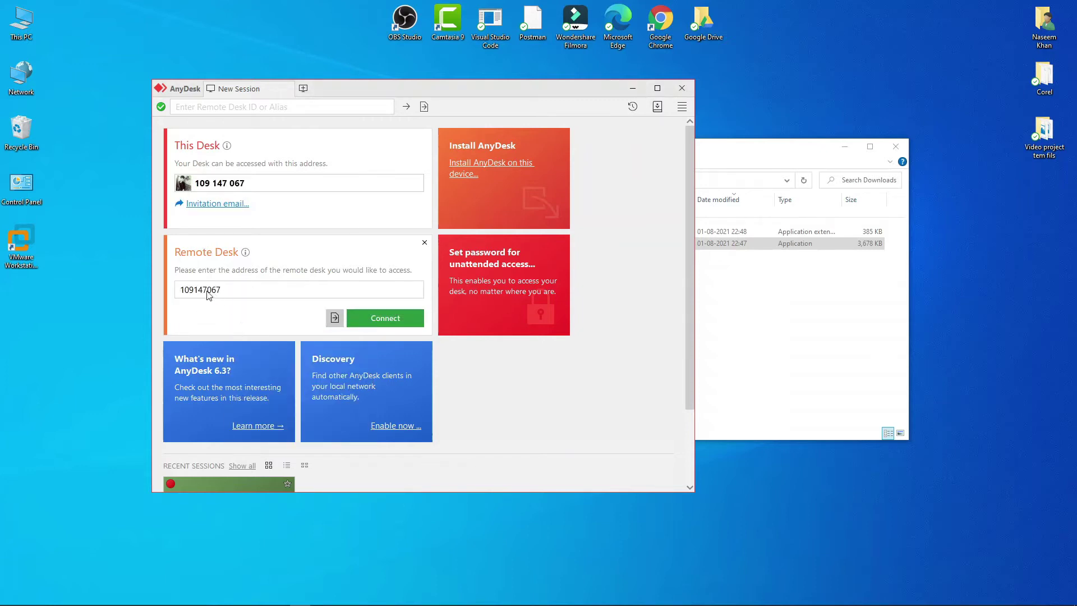
pyautogui.doubleClick(187, 290)
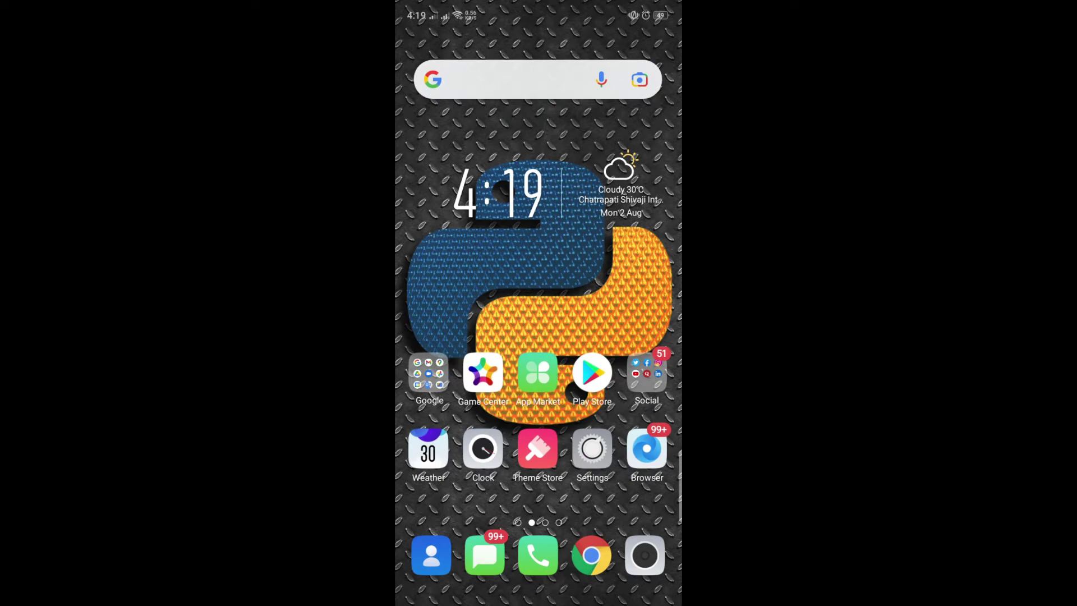
# Find AnyDesk Remote Desktop Software in the phone's Play Store by searching "any", and open the installed app
pyautogui.click(595, 382)
pyautogui.click(488, 43)
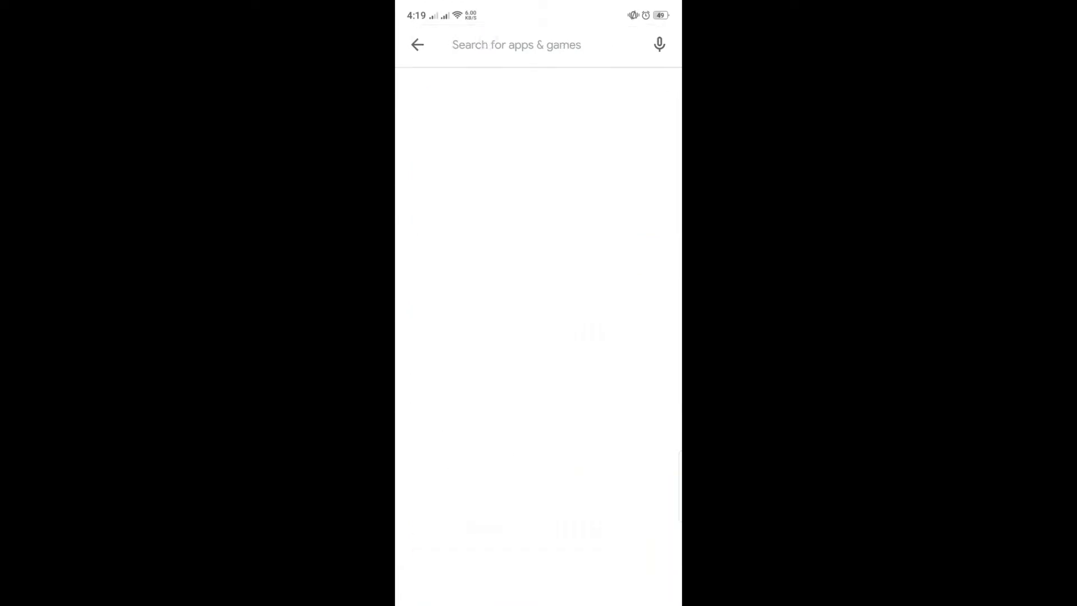
pyautogui.write('an')
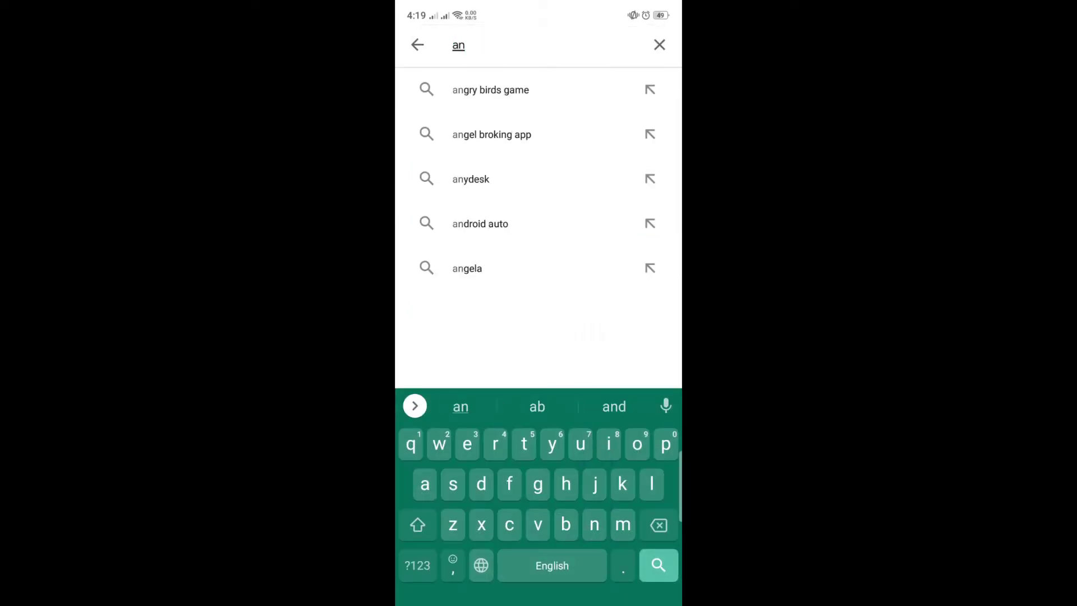
pyautogui.write('d')
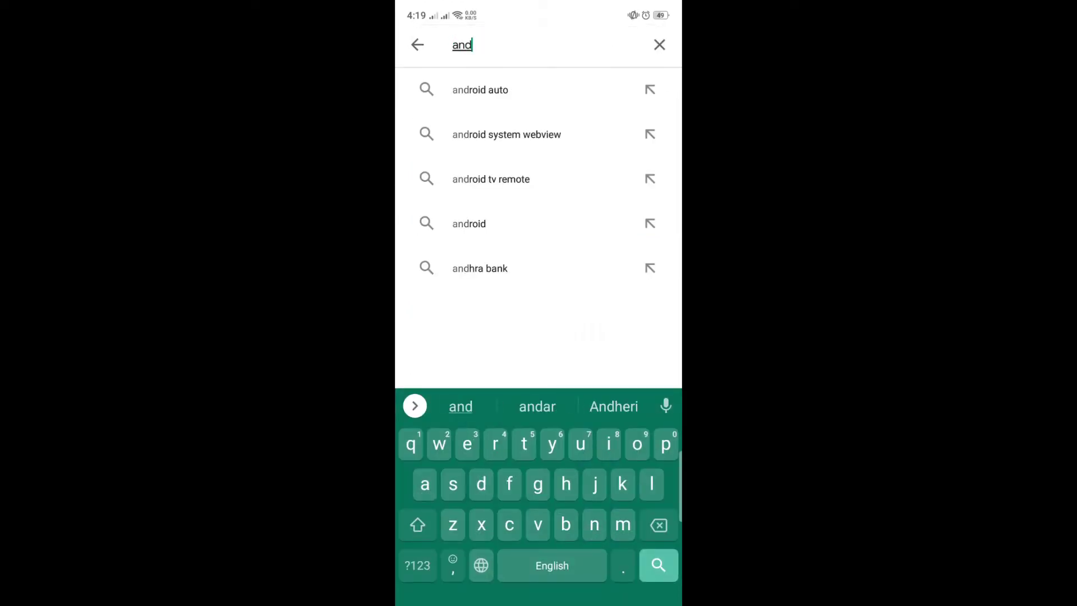
pyautogui.press('BackSpace')
pyautogui.write('y')
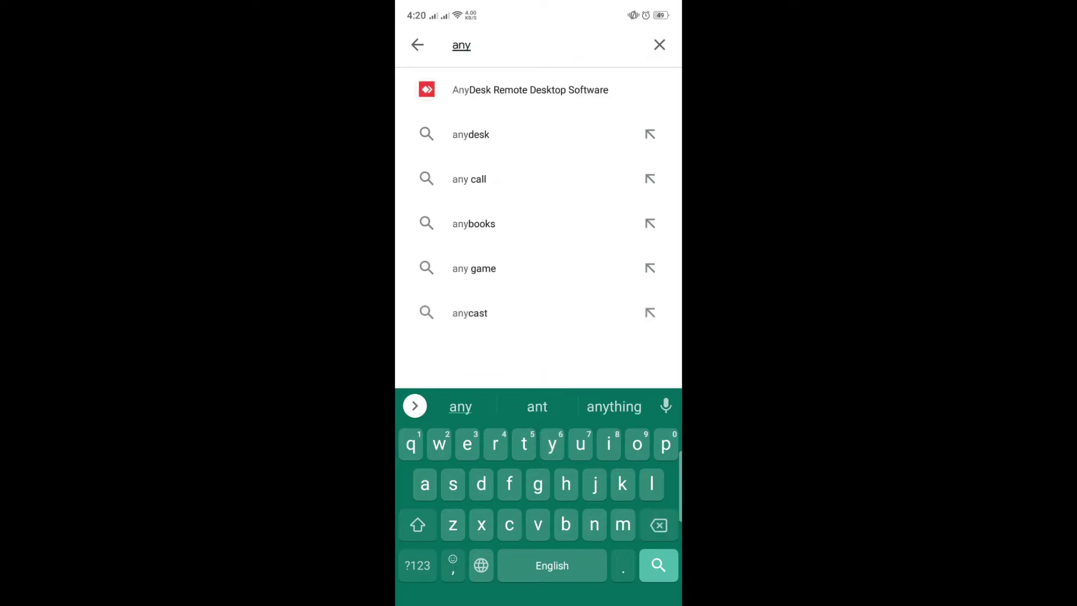
pyautogui.click(552, 90)
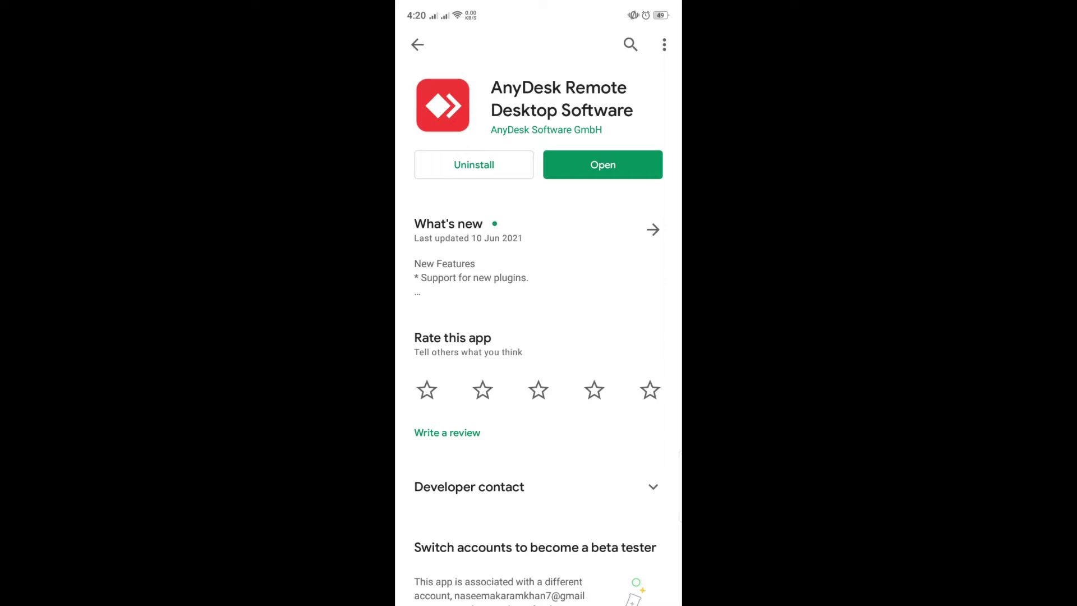
pyautogui.moveTo(627, 167); pyautogui.dragTo(559, 190)
pyautogui.click(600, 163)
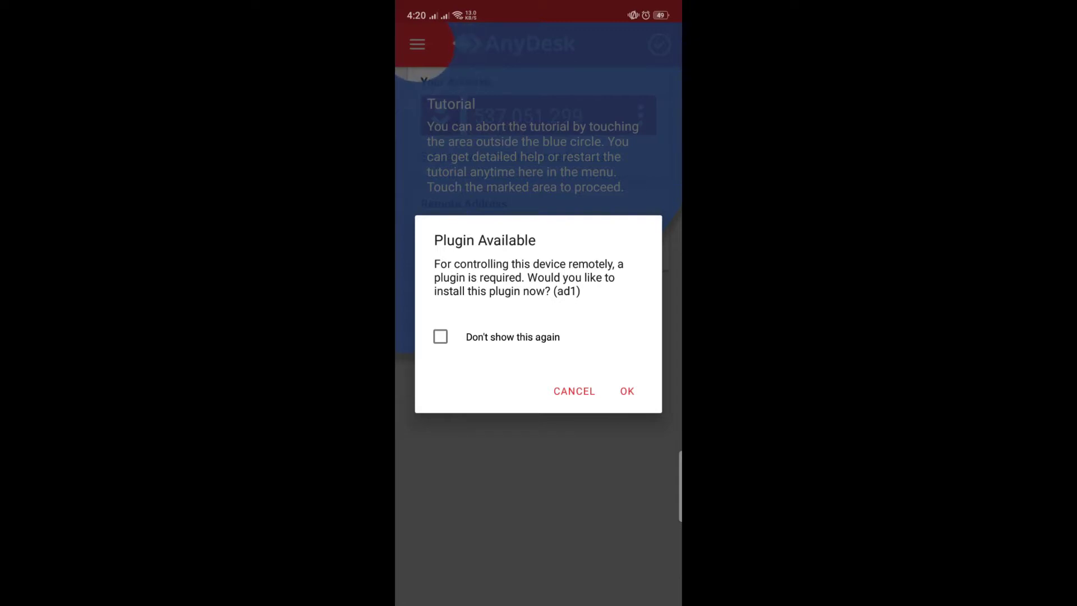
# Accept the remote-control plugin installation prompt and dismiss the tutorial overlay in the phone's AnyDesk app
pyautogui.click(628, 391)
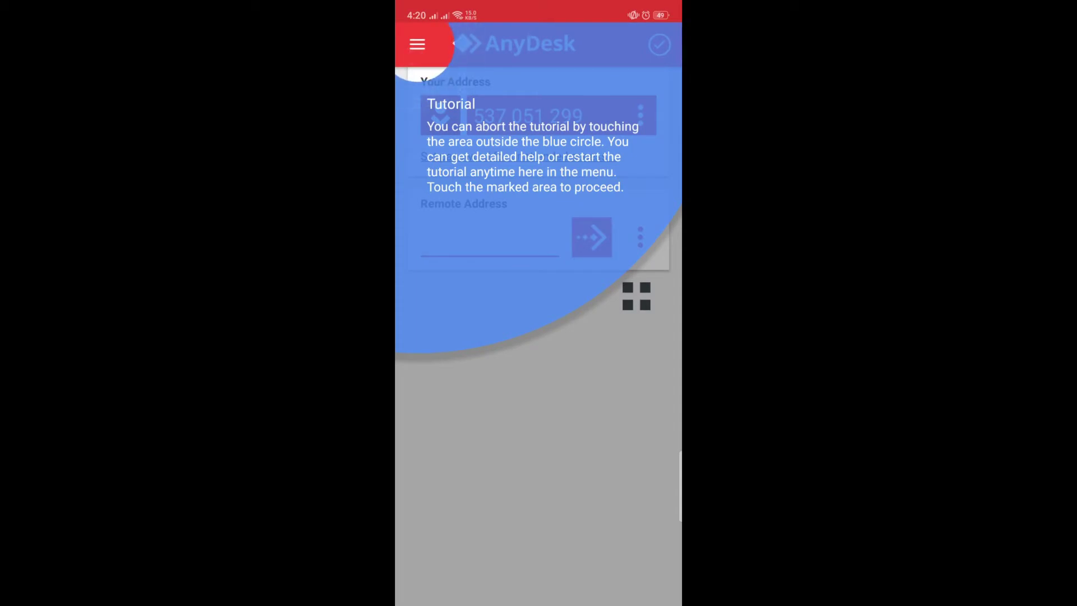
pyautogui.click(627, 334)
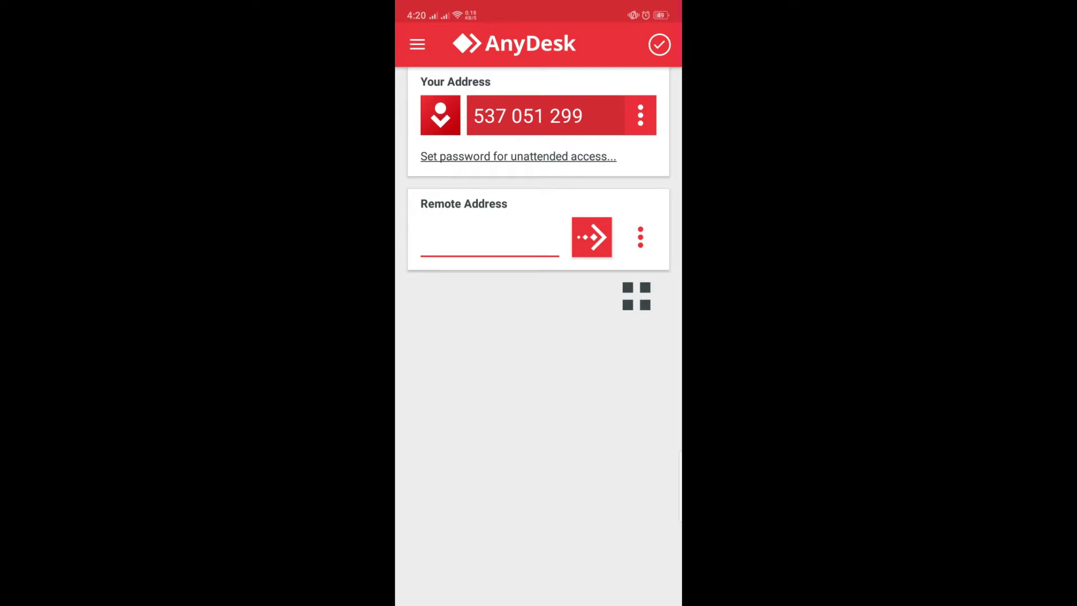
pyautogui.moveTo(611, 436); pyautogui.dragTo(626, 341)
pyautogui.click(669, 315)
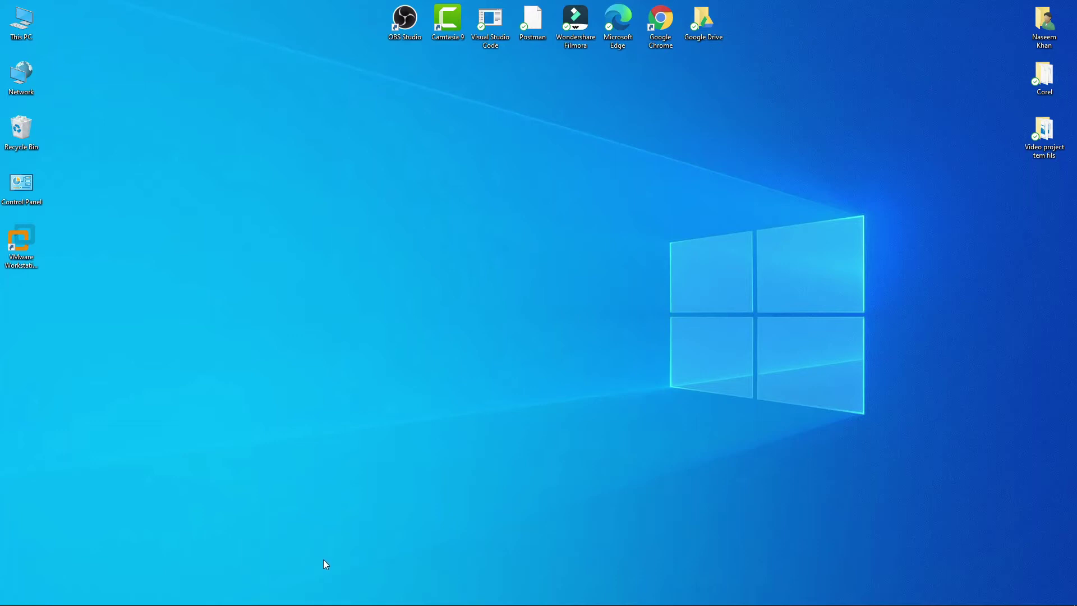
# Switch to AnyDesk on the Windows computer and agree to install it, opening the Installation page
pyautogui.moveTo(291, 604)
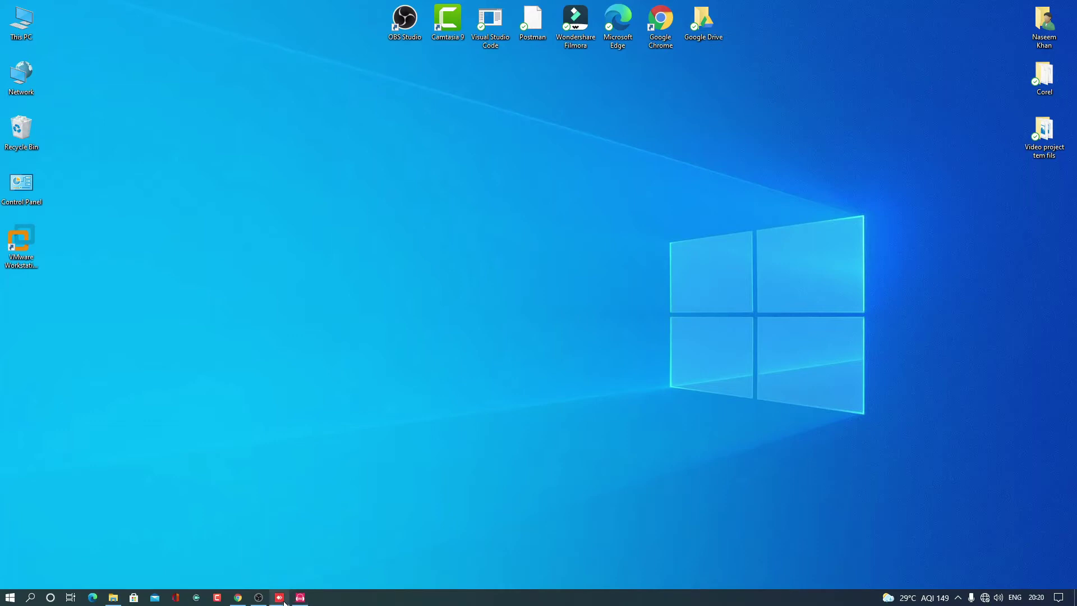
pyautogui.click(281, 597)
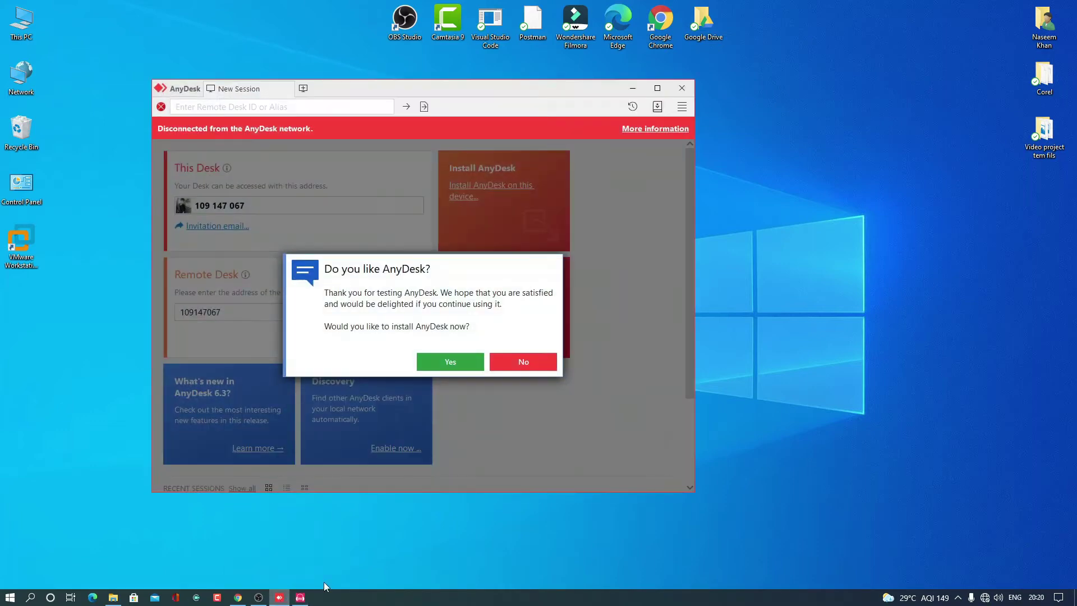
pyautogui.click(441, 365)
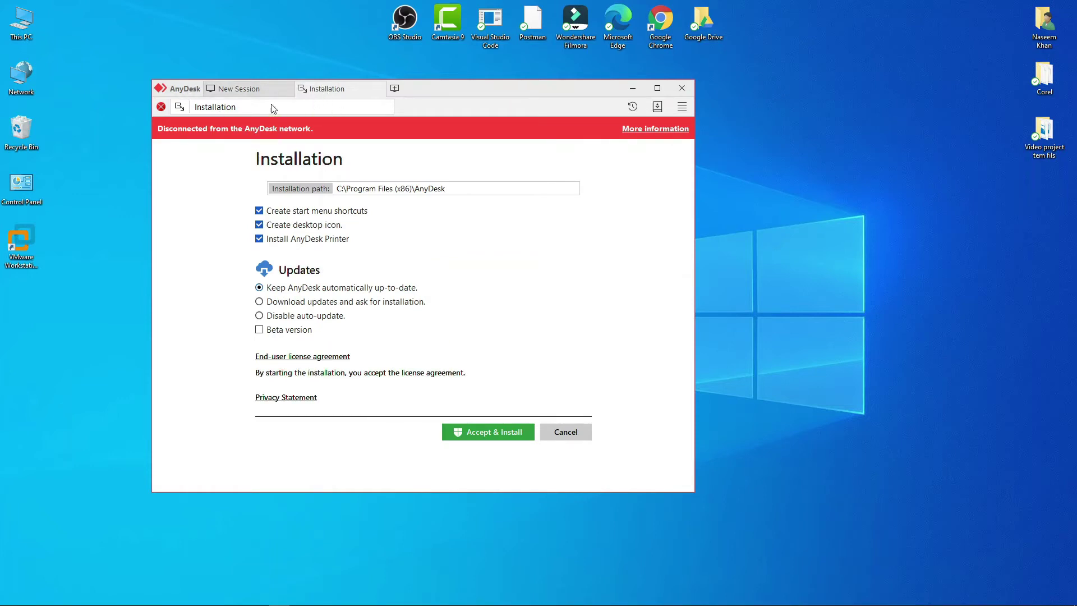
# Return to the new session page and replace the Remote Desk address with the phone's AnyDesk address
pyautogui.click(247, 91)
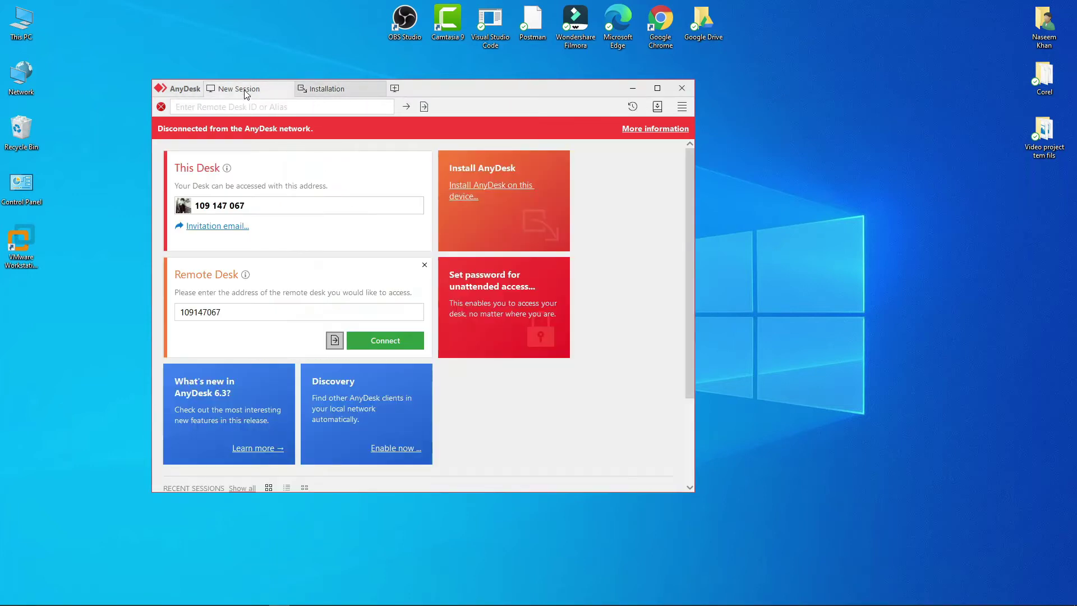
pyautogui.click(228, 309)
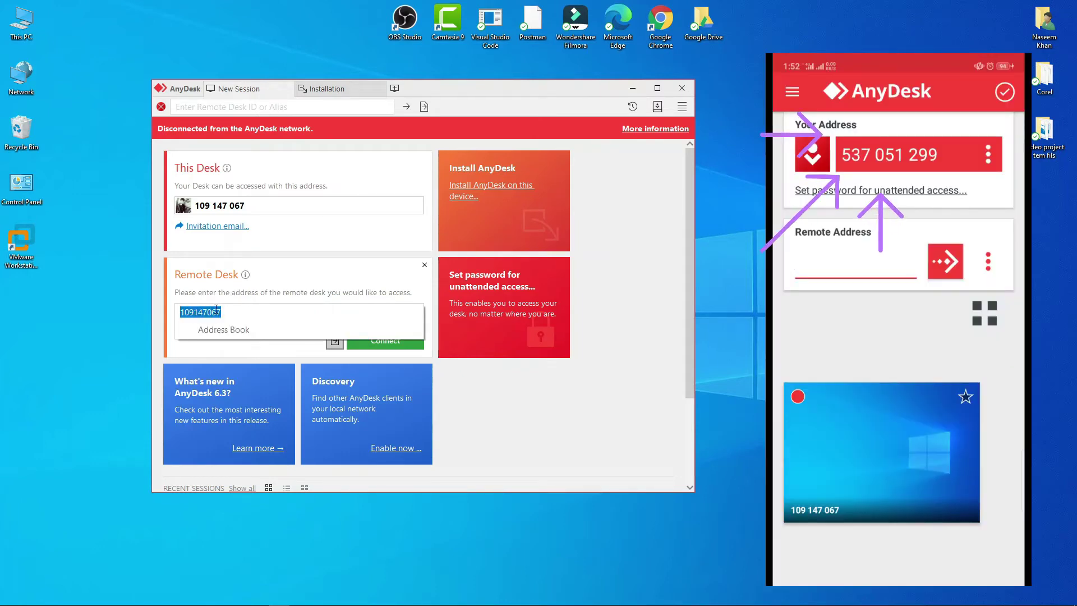
pyautogui.click(255, 316)
pyautogui.hotkey('ctrl', 'a')
pyautogui.press('BackSpace')
pyautogui.write('5')
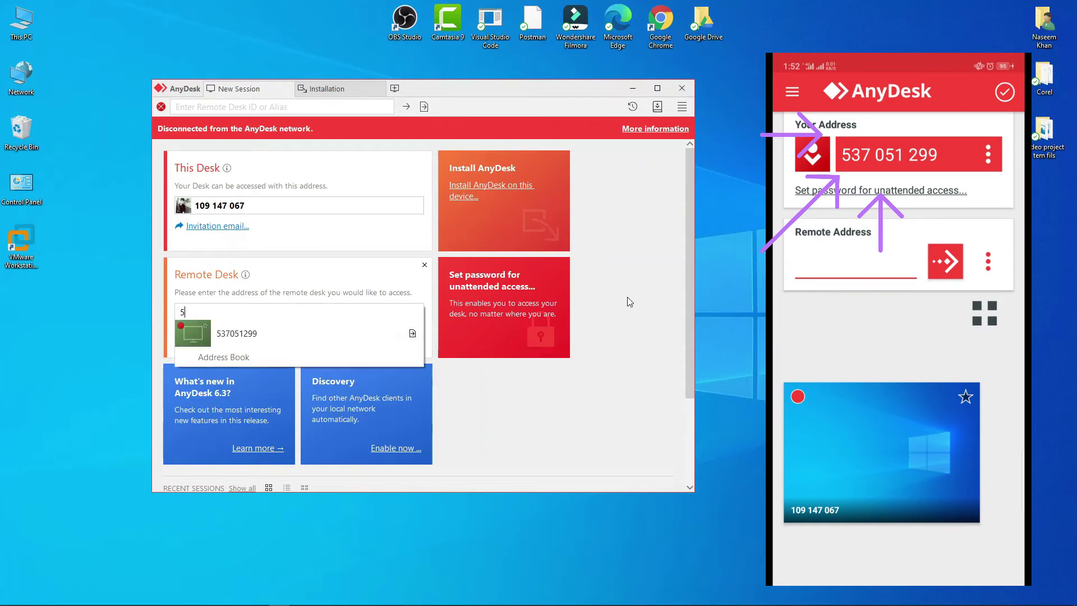
pyautogui.write('370')
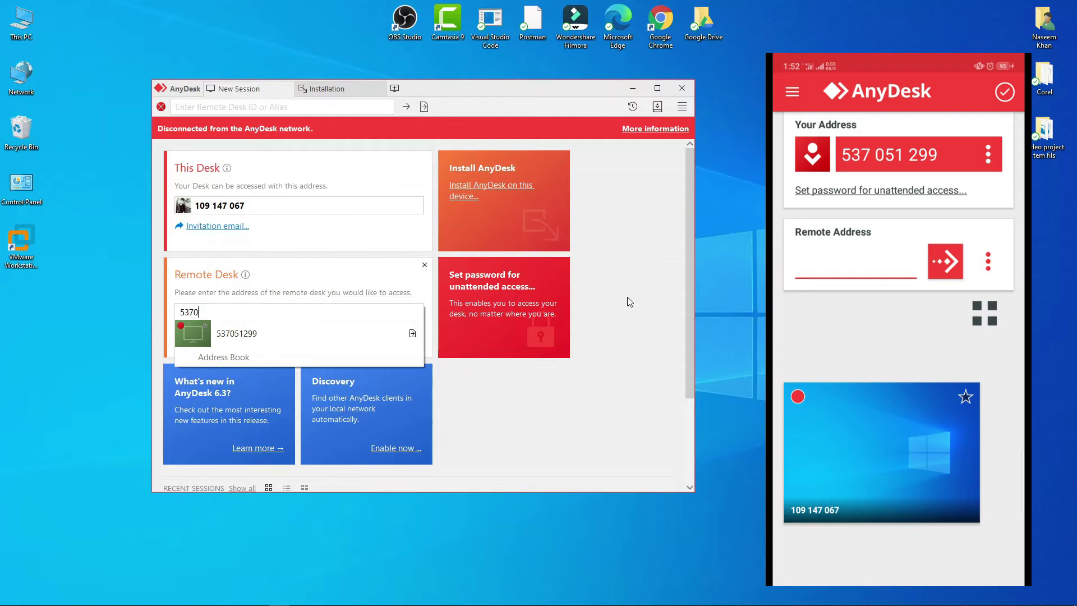
pyautogui.write('51299')
pyautogui.click(362, 325)
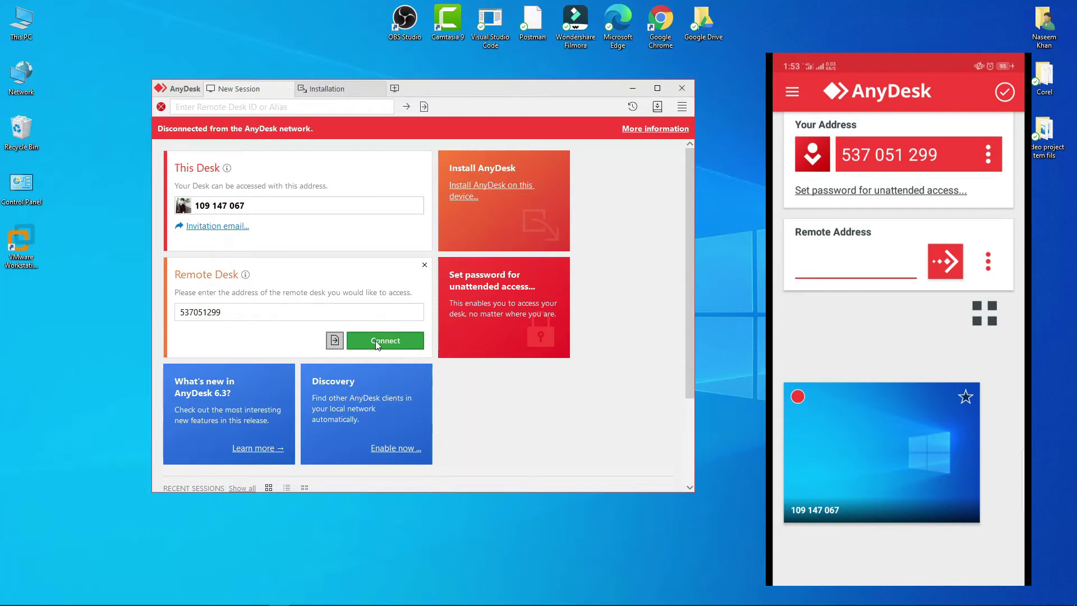
# Request a connection to the phone and allow AnyDesk access through Windows Defender Firewall on public networks
pyautogui.click(406, 339)
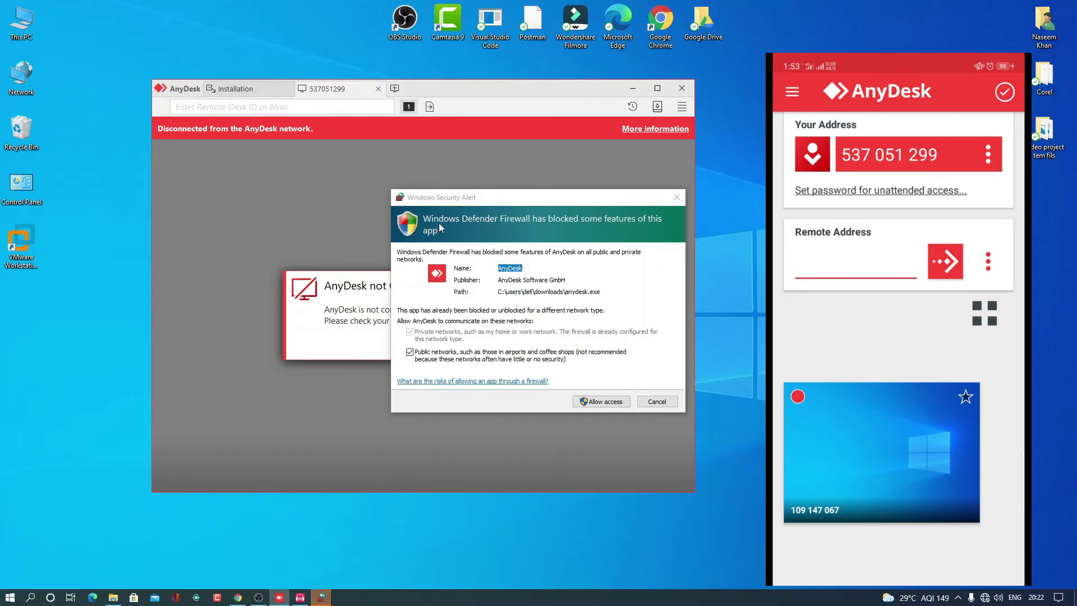
pyautogui.moveTo(483, 199); pyautogui.dragTo(417, 195)
pyautogui.click(532, 399)
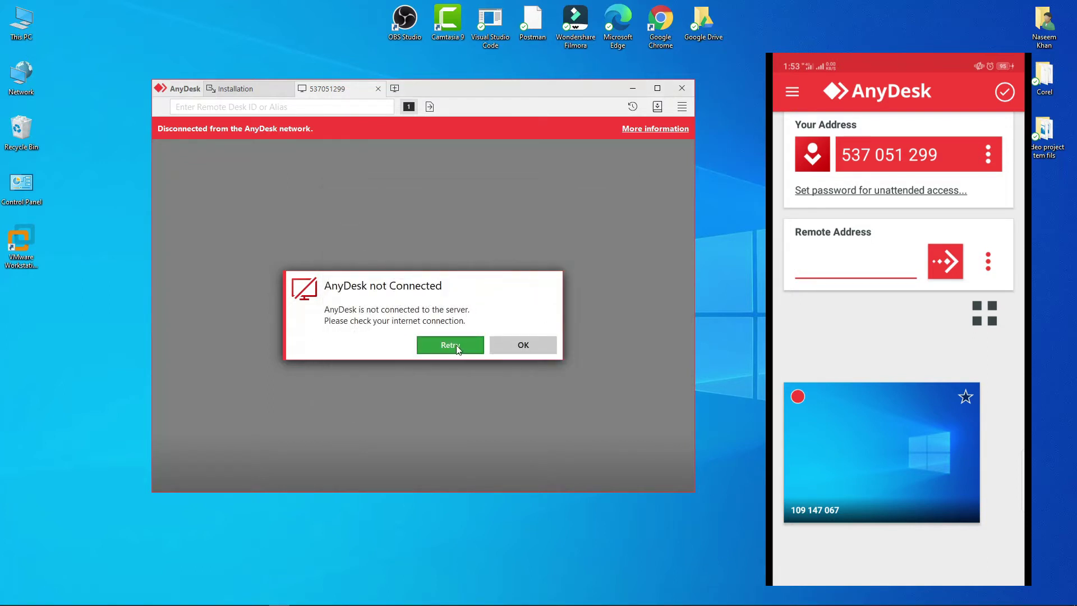
# Retry the connection to the phone and close the connection dialog
pyautogui.click(457, 347)
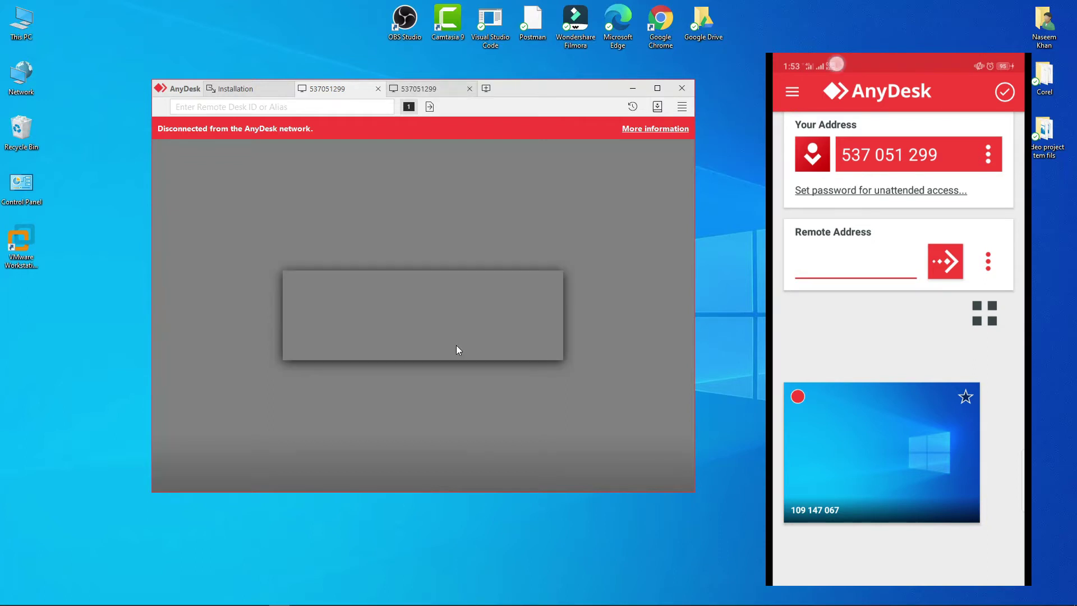
pyautogui.click(451, 346)
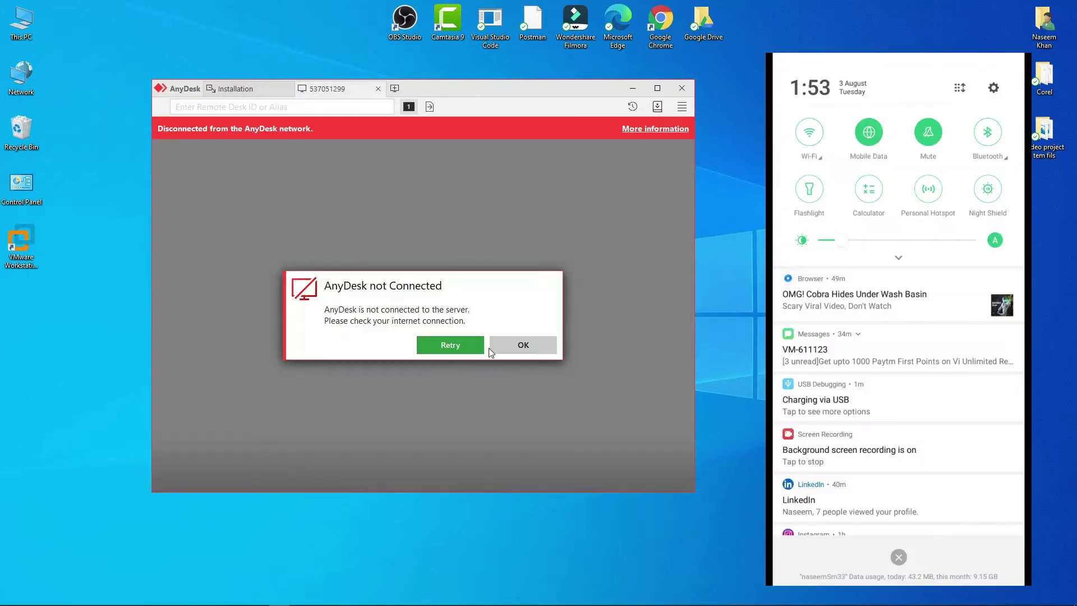
pyautogui.click(517, 343)
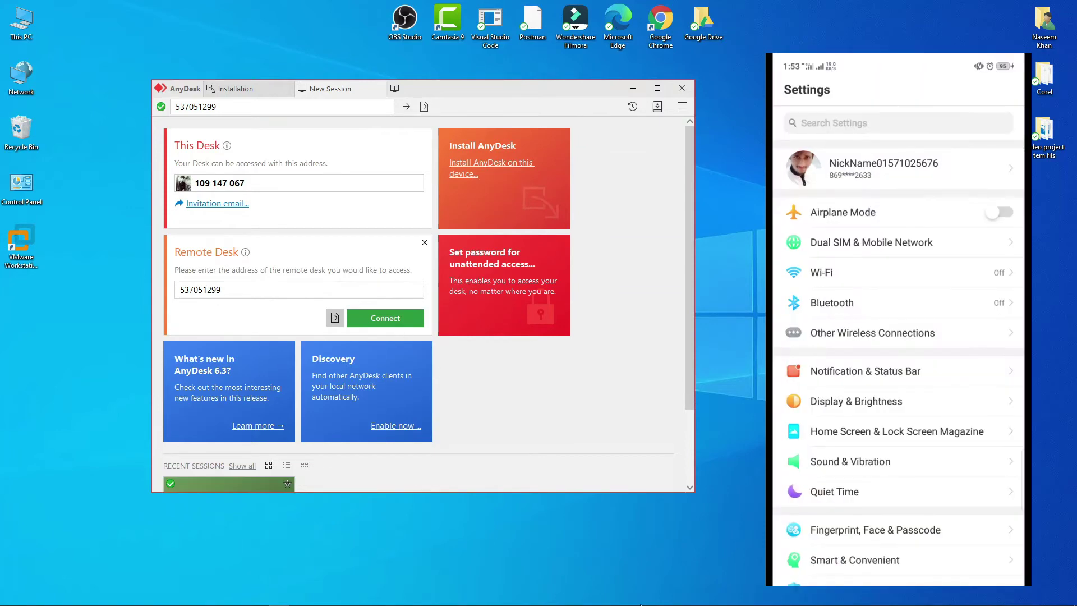
# Request the session with the phone again, retrying while its AnyDesk window is open
pyautogui.moveTo(987, 600)
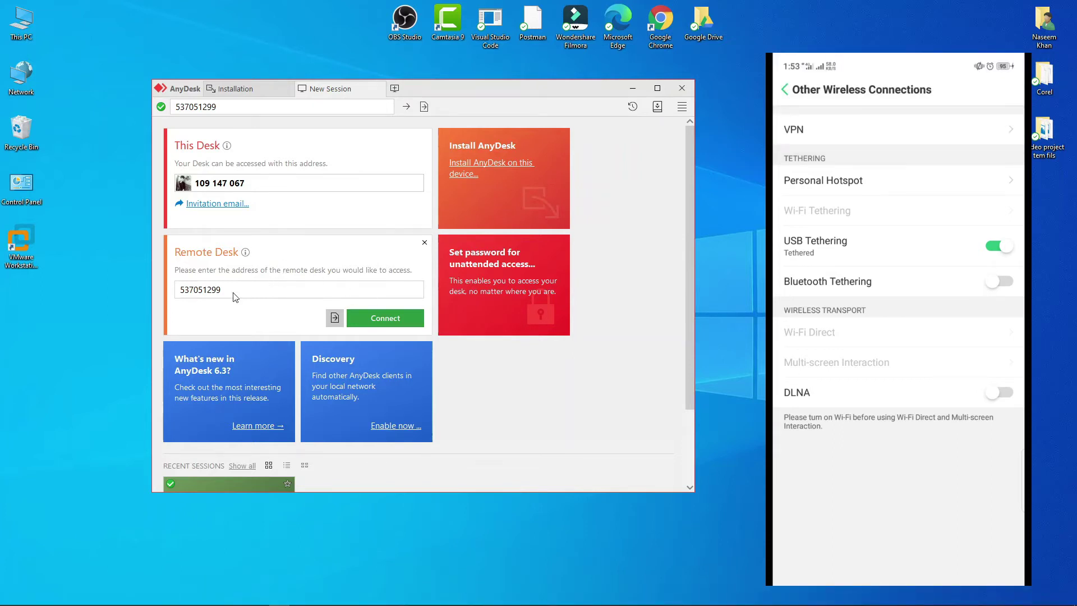
pyautogui.click(392, 325)
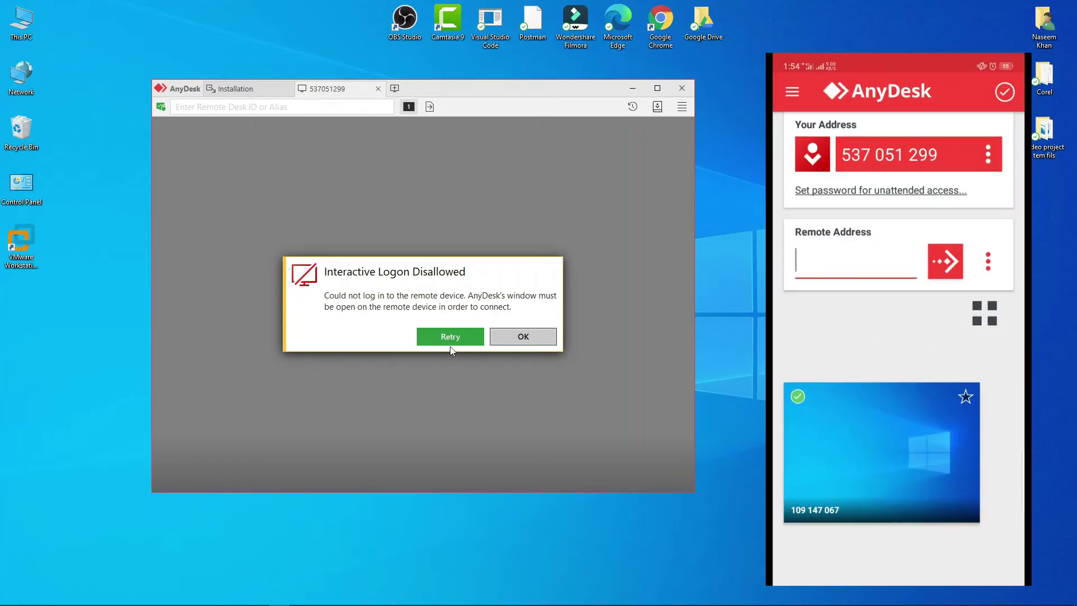
pyautogui.click(449, 341)
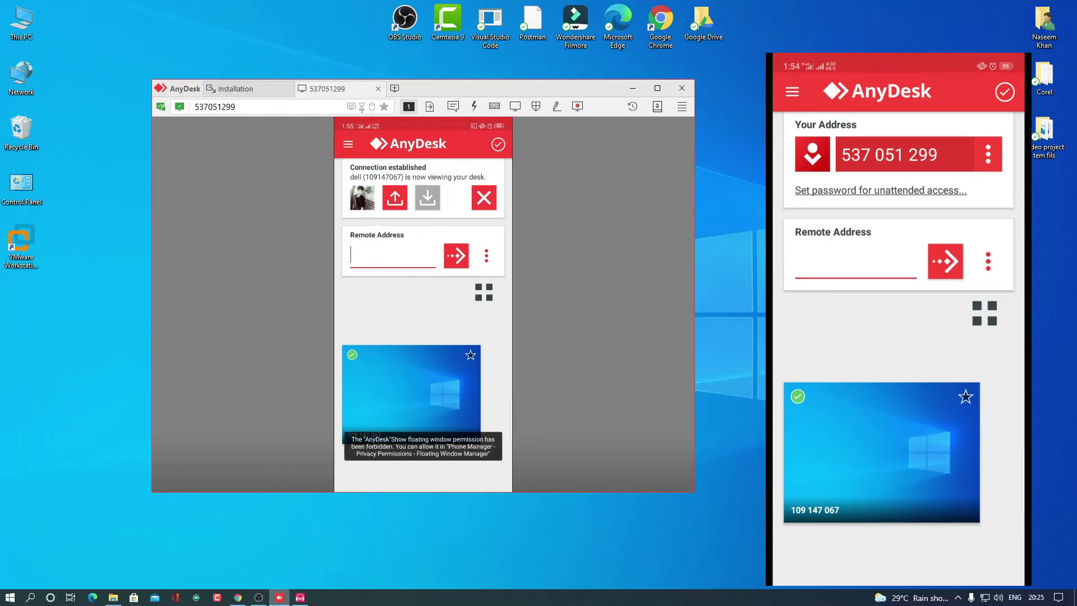
pyautogui.click(258, 597)
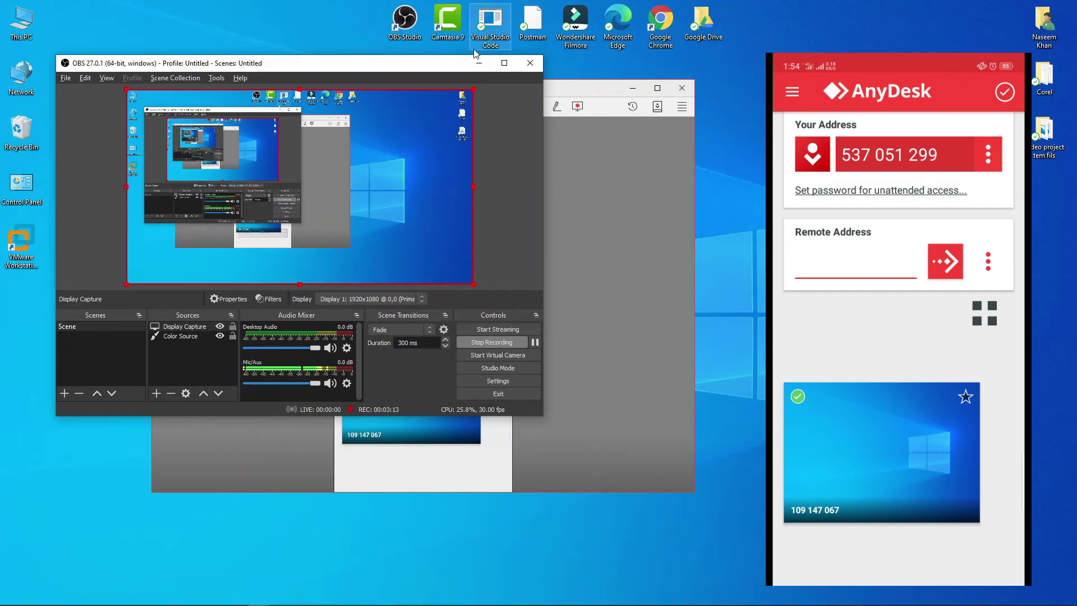
pyautogui.click(478, 62)
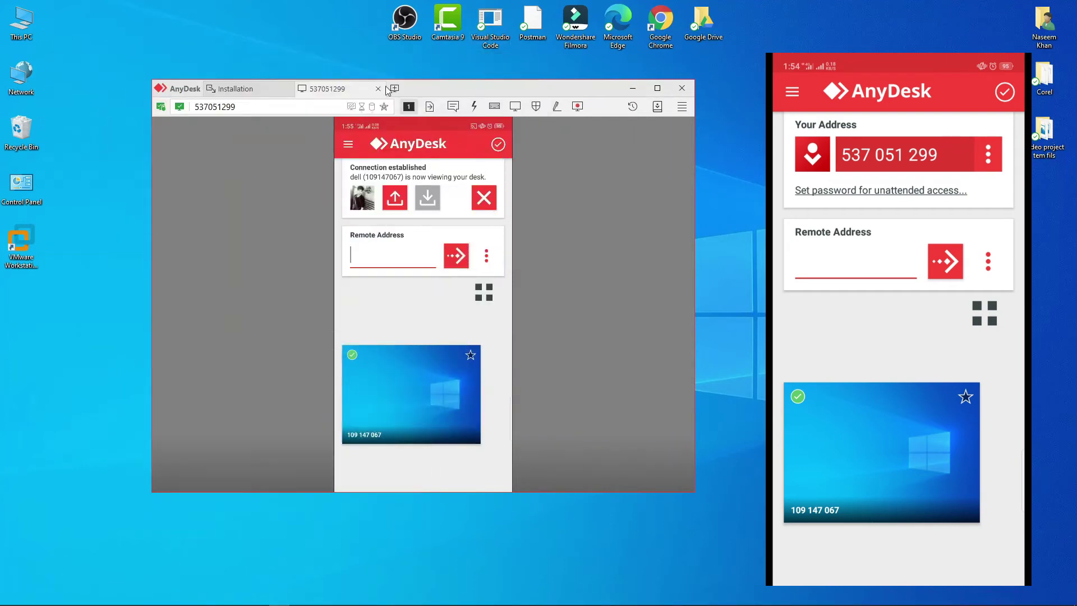
# Leave the phone's Floating Window Manager and bring its AnyDesk app back to the front through the remote session
pyautogui.click(350, 147)
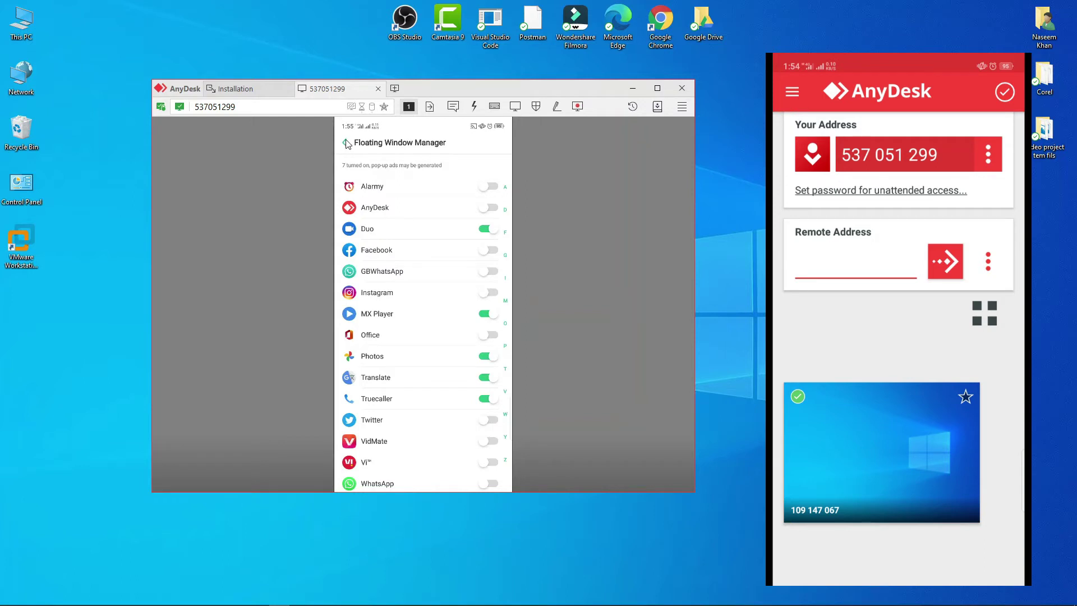
pyautogui.click(348, 144)
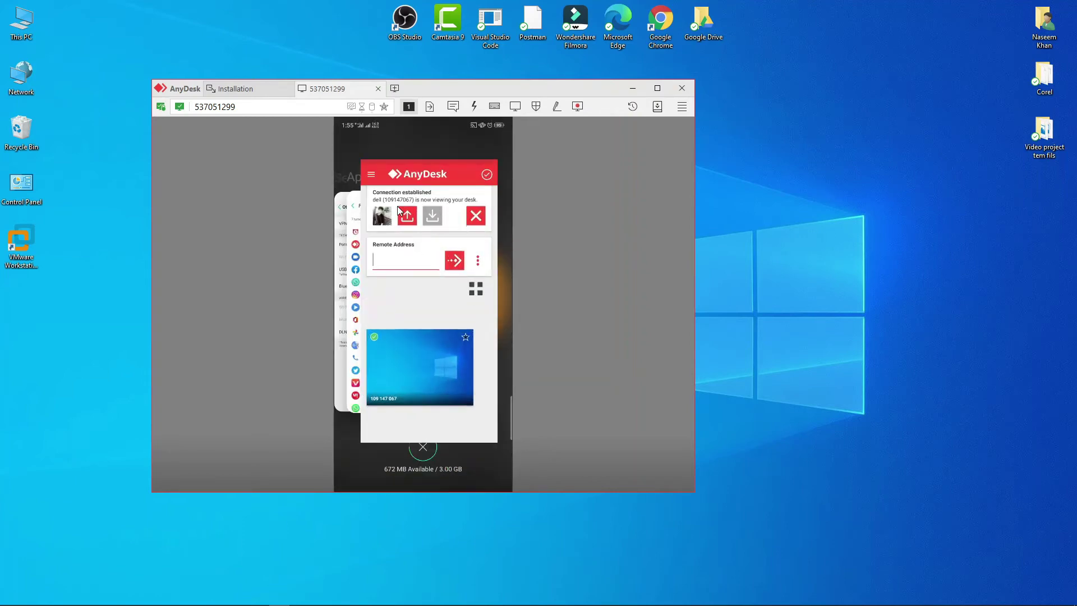
pyautogui.click(397, 207)
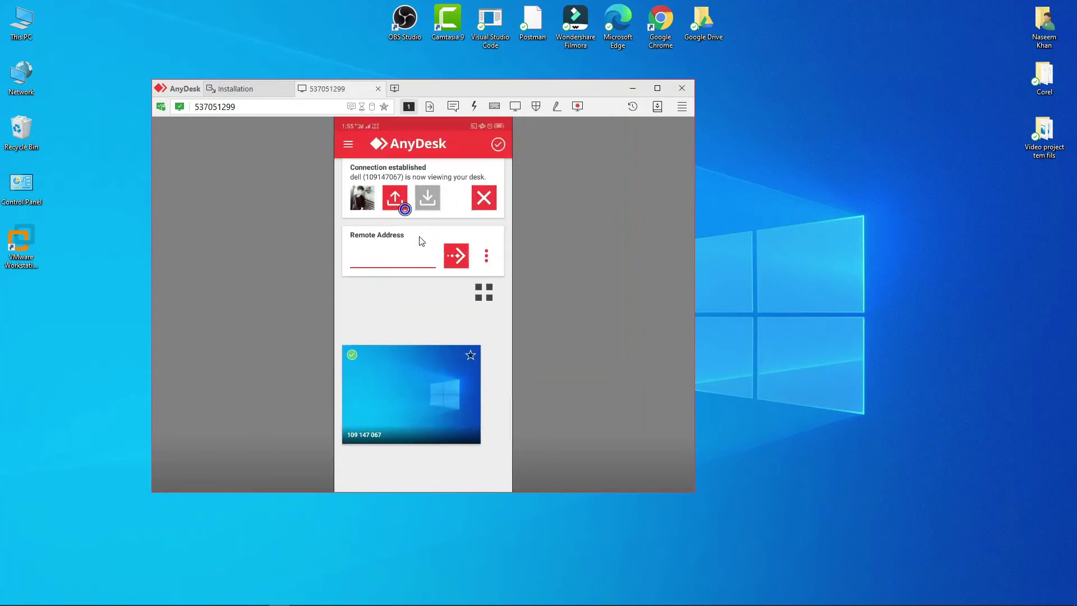
# Test remote control of the phone by submitting the empty Remote Address in its AnyDesk app
pyautogui.click(456, 260)
pyautogui.click(456, 259)
pyautogui.click(456, 259)
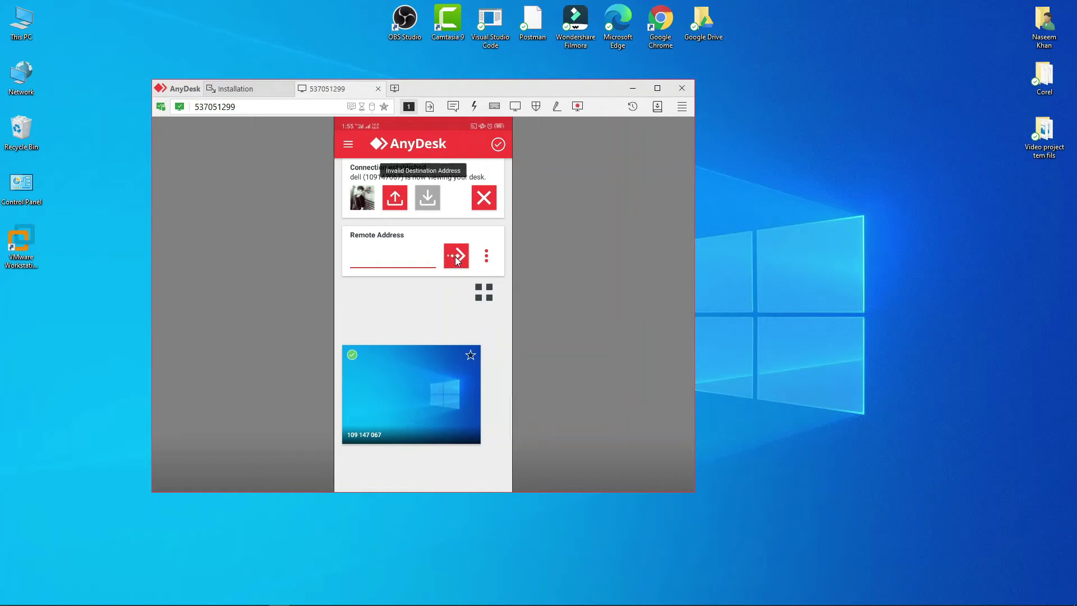
pyautogui.click(457, 260)
pyautogui.click(459, 260)
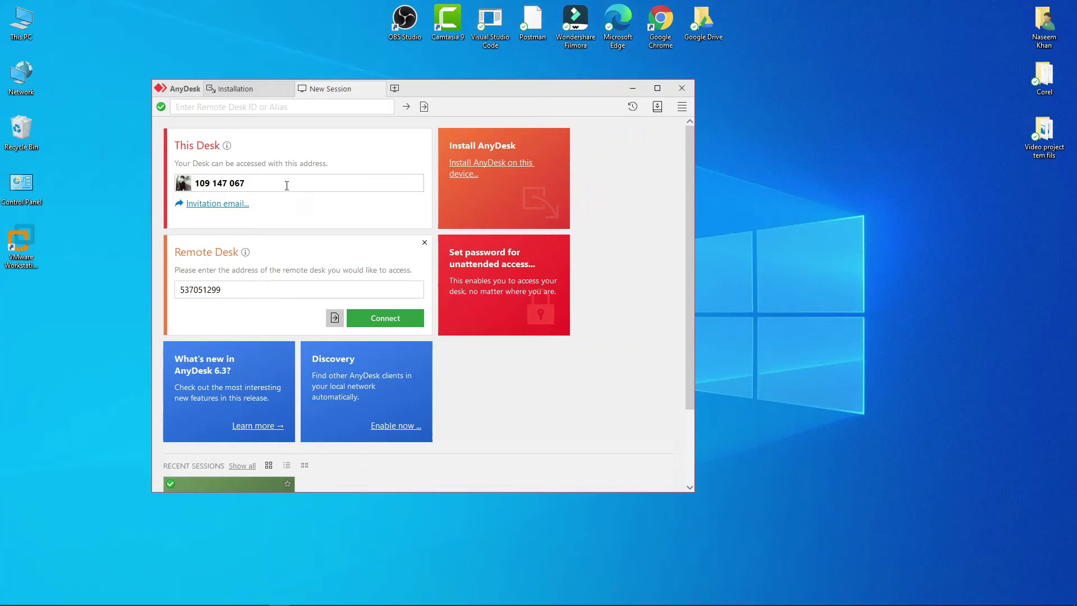
# Highlight this computer's address under This Desk for connecting from the phone, and accept the phone's incoming session request
pyautogui.moveTo(265, 182); pyautogui.dragTo(191, 183)
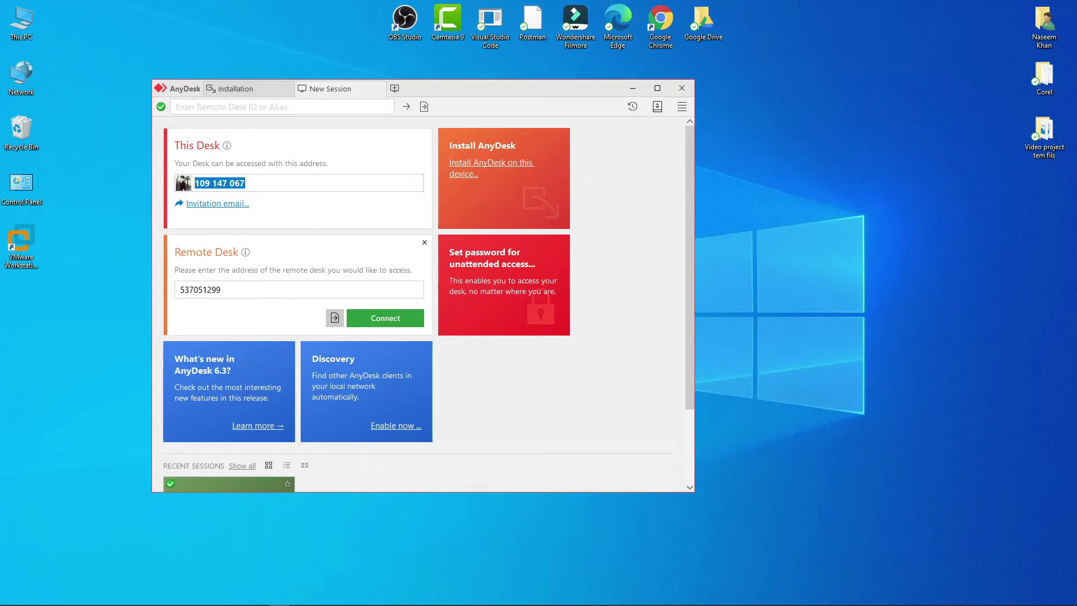
pyautogui.click(289, 183)
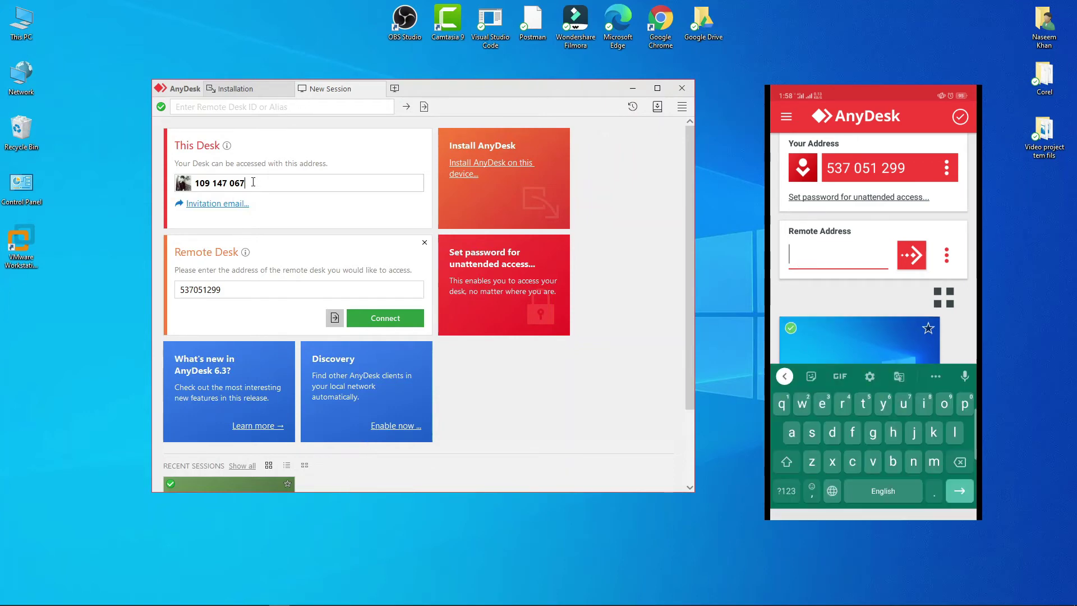
pyautogui.moveTo(252, 182); pyautogui.dragTo(280, 197)
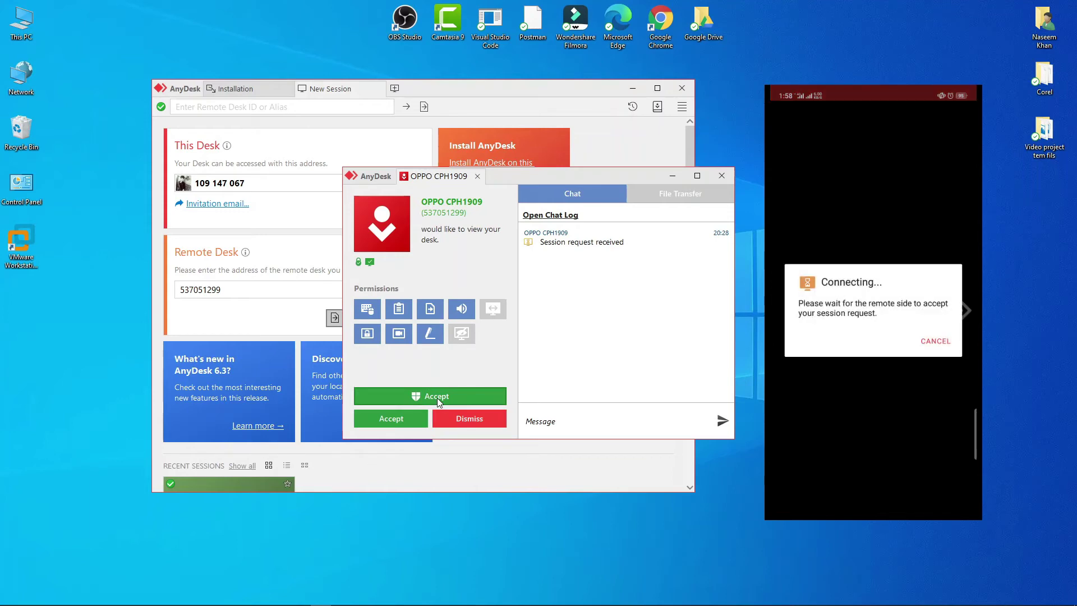
pyautogui.click(437, 397)
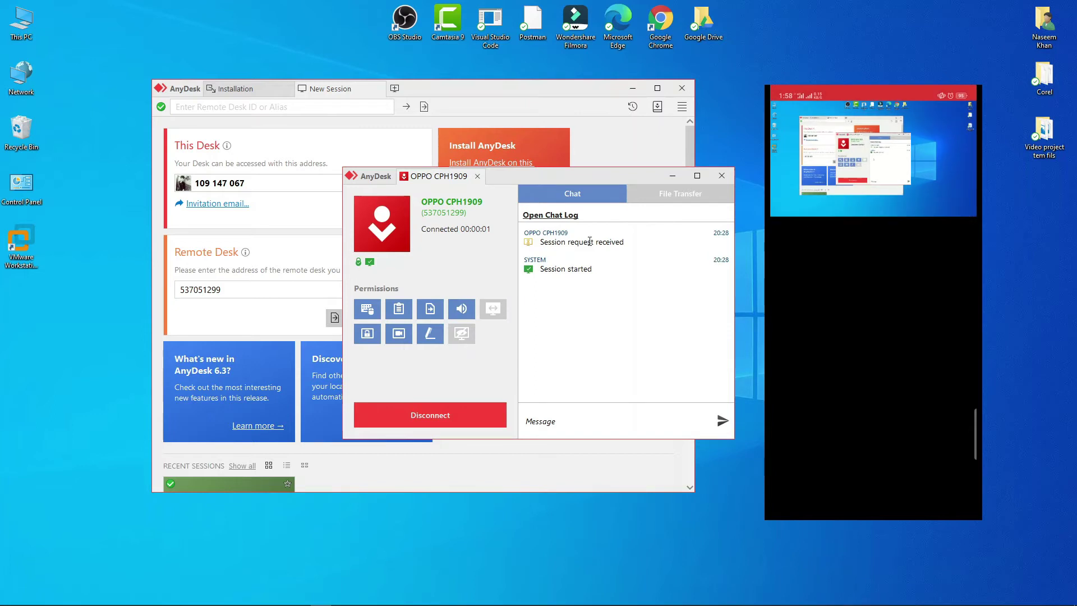
pyautogui.click(671, 176)
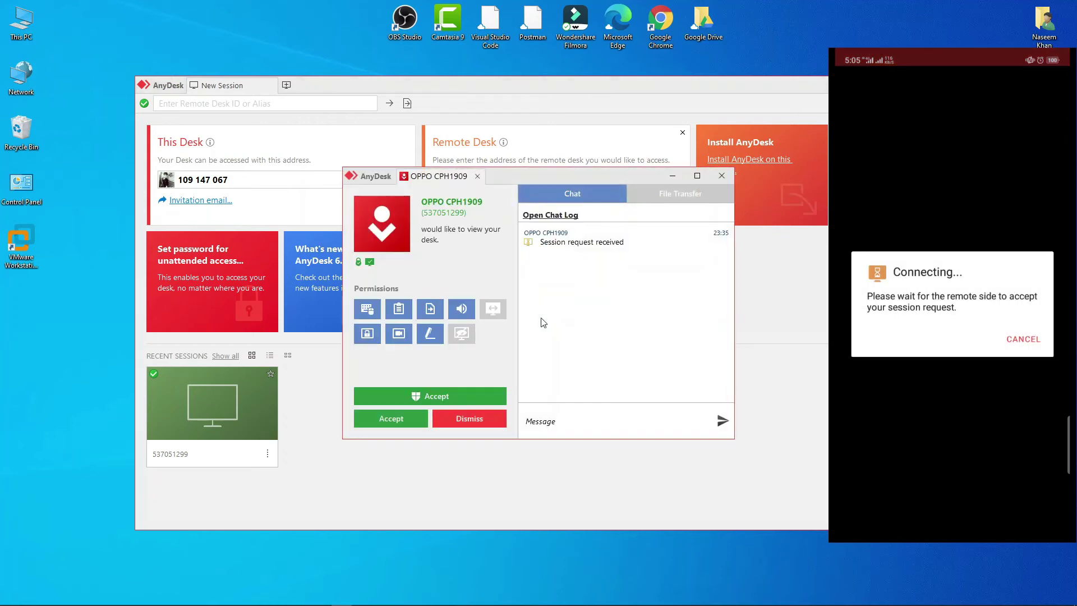
# Accept the phone's new session request and minimize both AnyDesk windows to clear the desktop
pyautogui.click(493, 394)
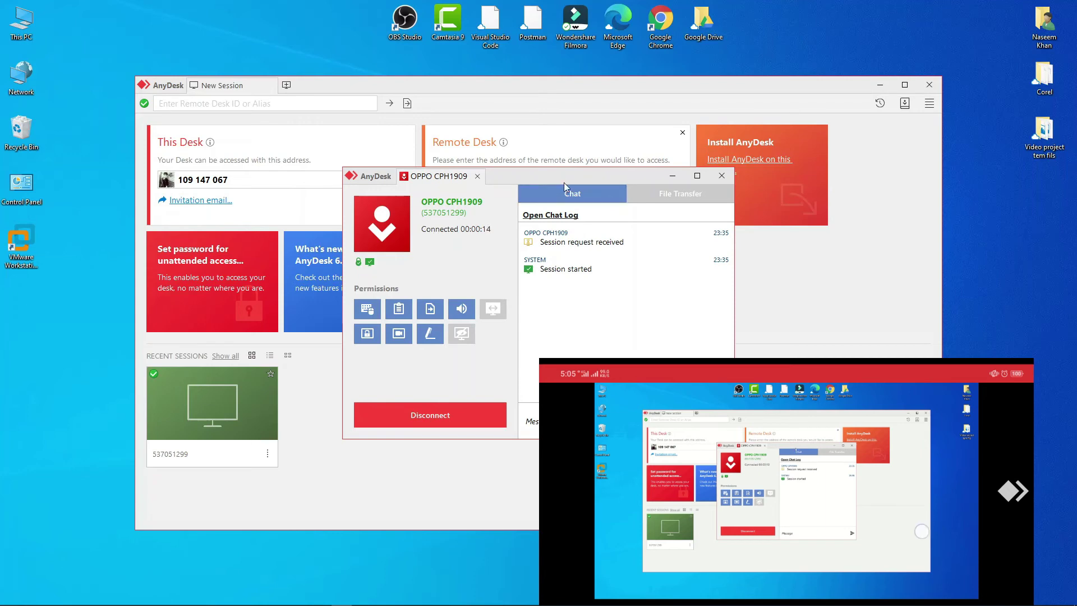
pyautogui.click(668, 177)
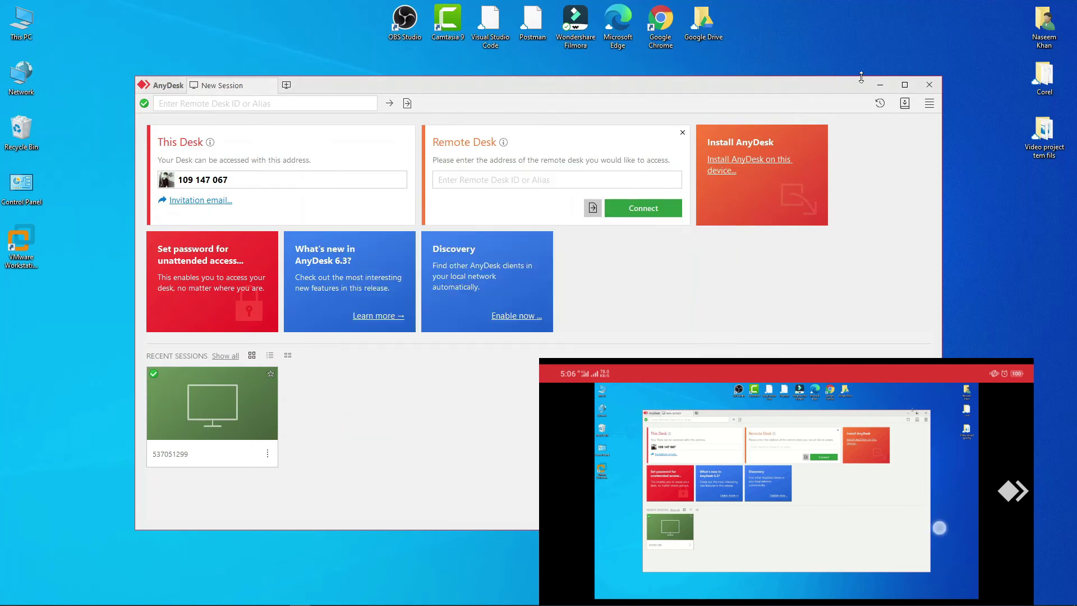
pyautogui.click(886, 85)
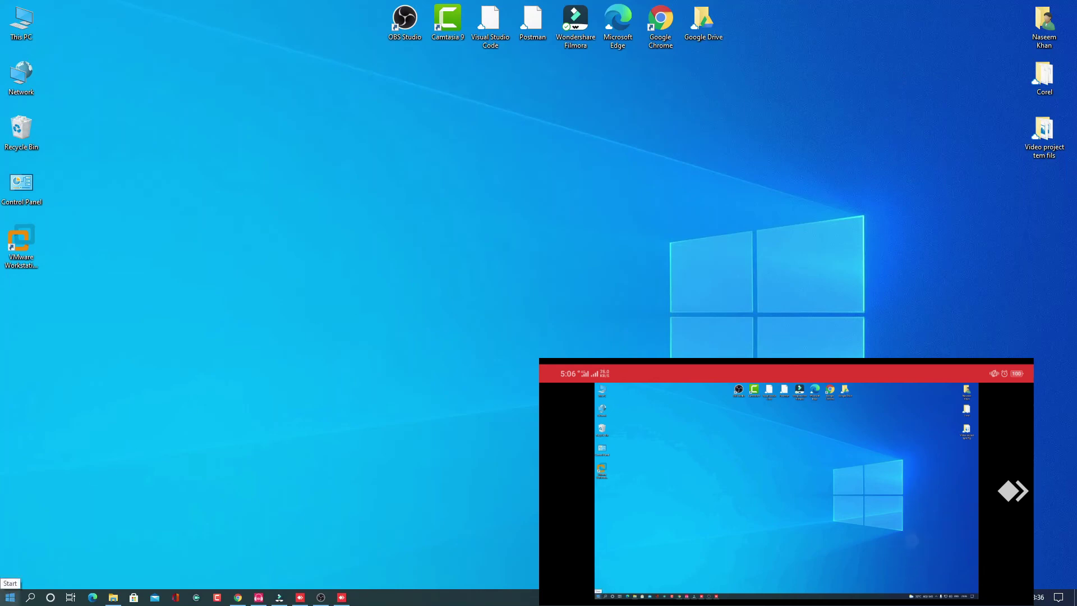
# Launch Word 2016 from the W section of the computer's app list and move its window fully into view
pyautogui.click(10, 596)
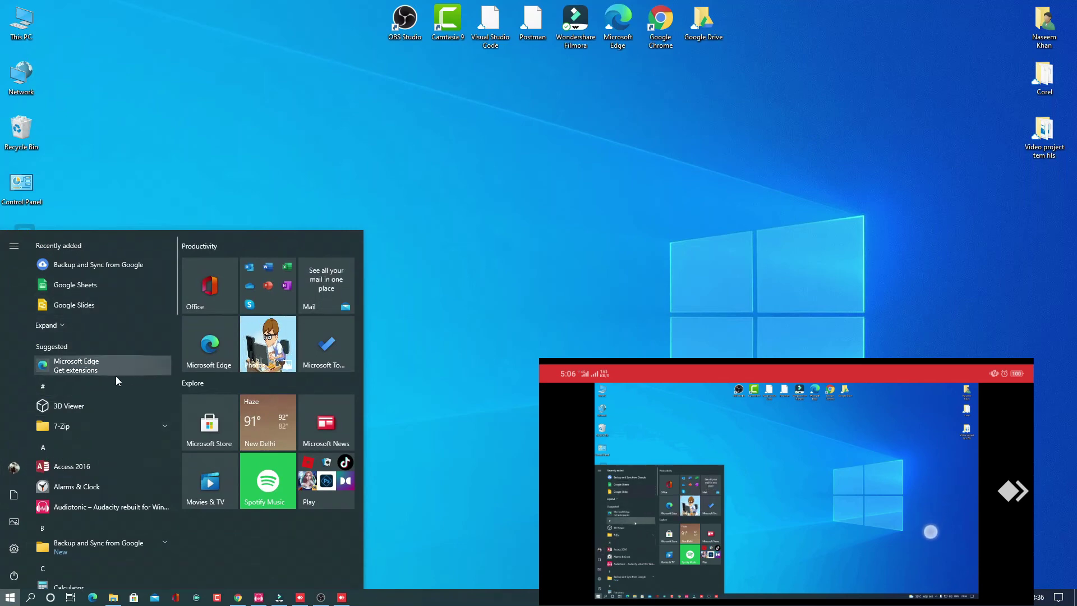
pyautogui.click(101, 446)
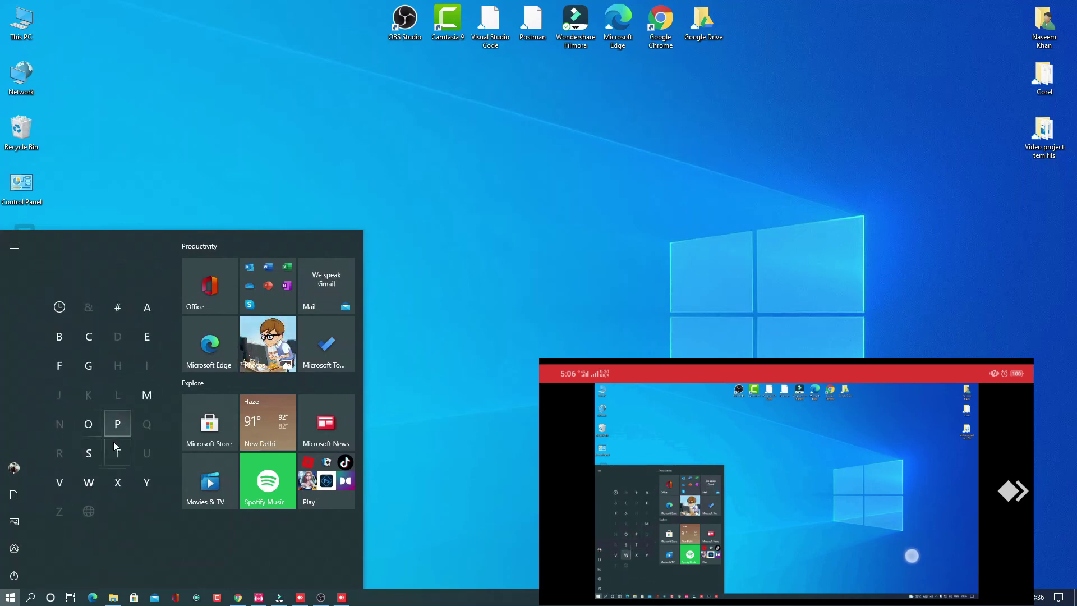
pyautogui.click(89, 484)
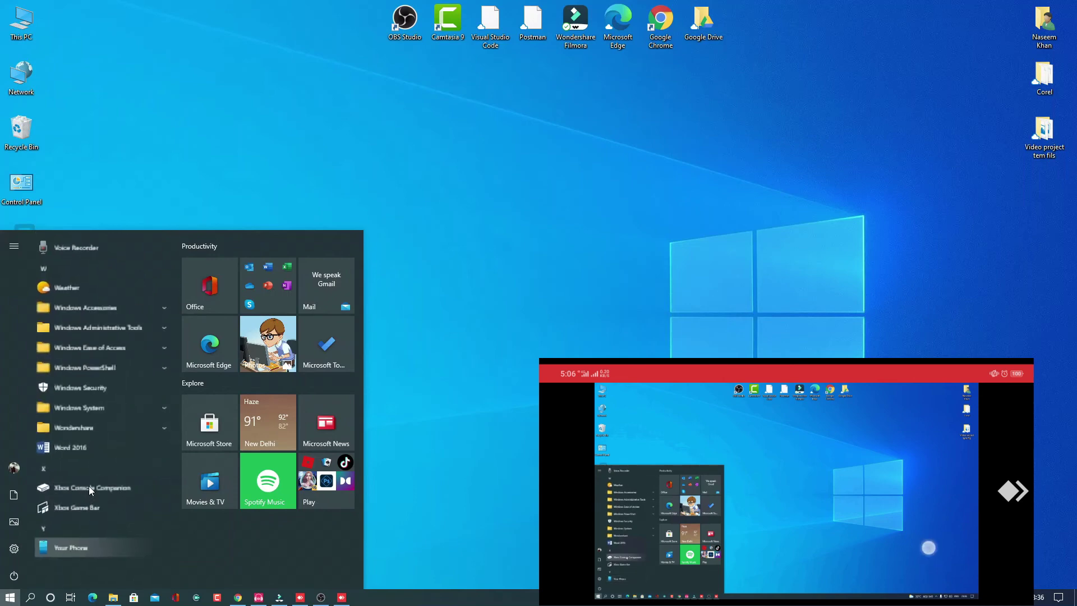
pyautogui.click(102, 457)
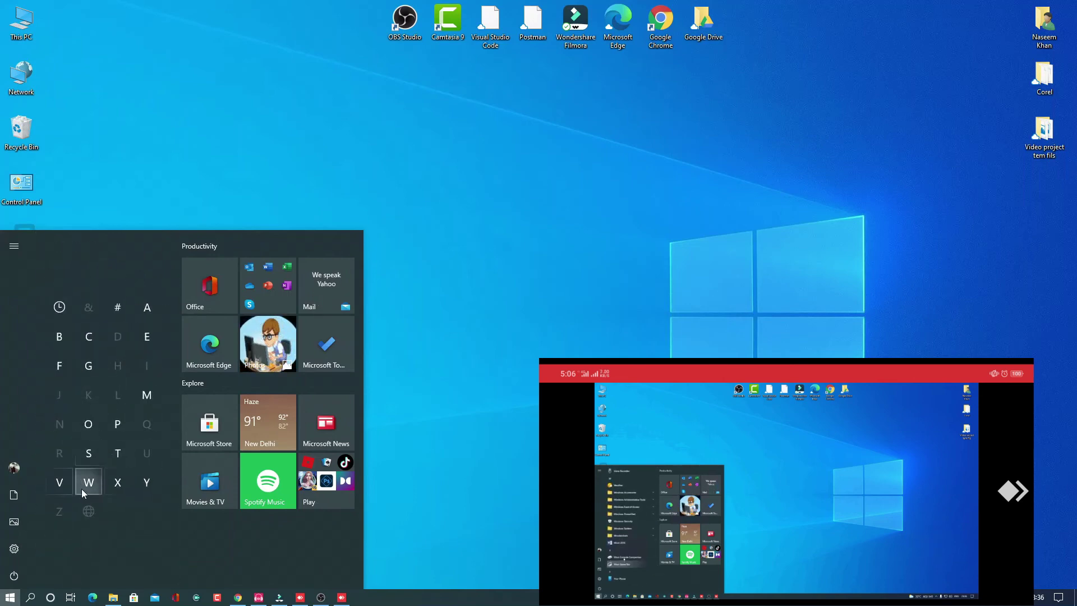
pyautogui.click(81, 490)
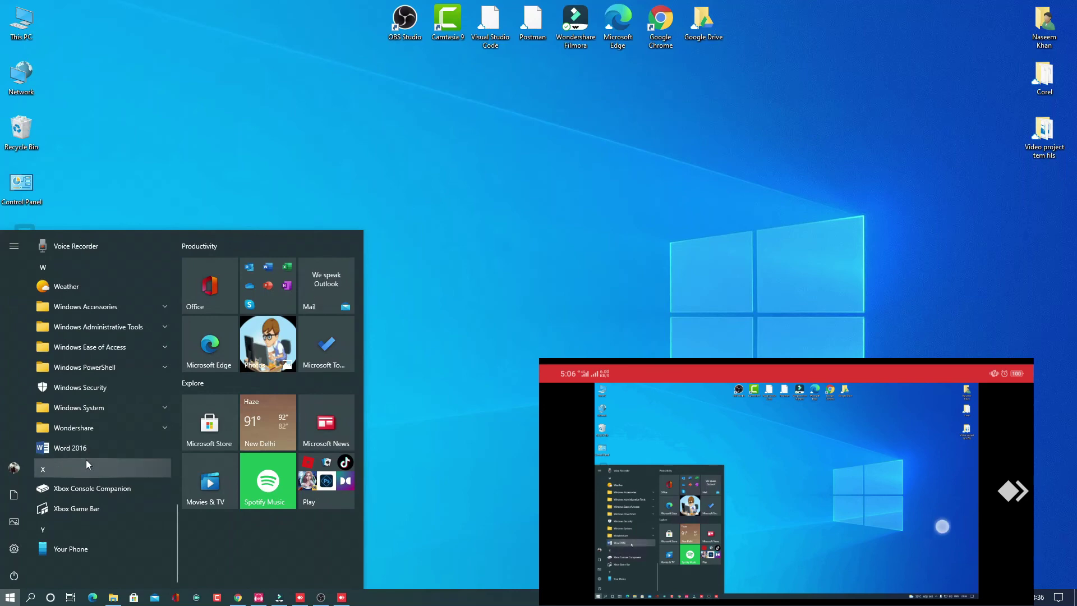
pyautogui.click(102, 449)
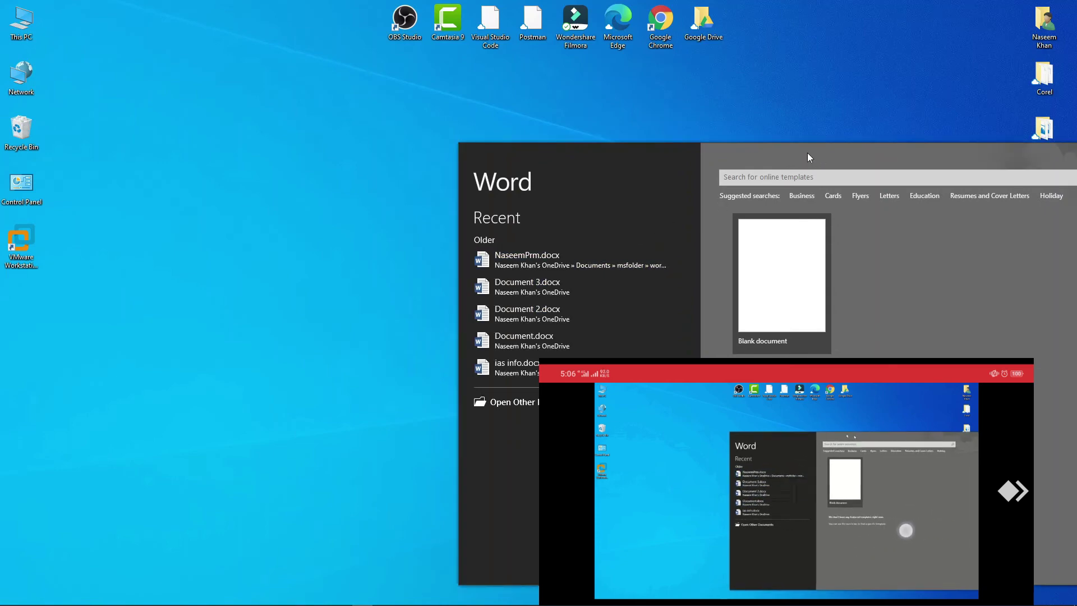
pyautogui.moveTo(807, 152); pyautogui.dragTo(565, 133)
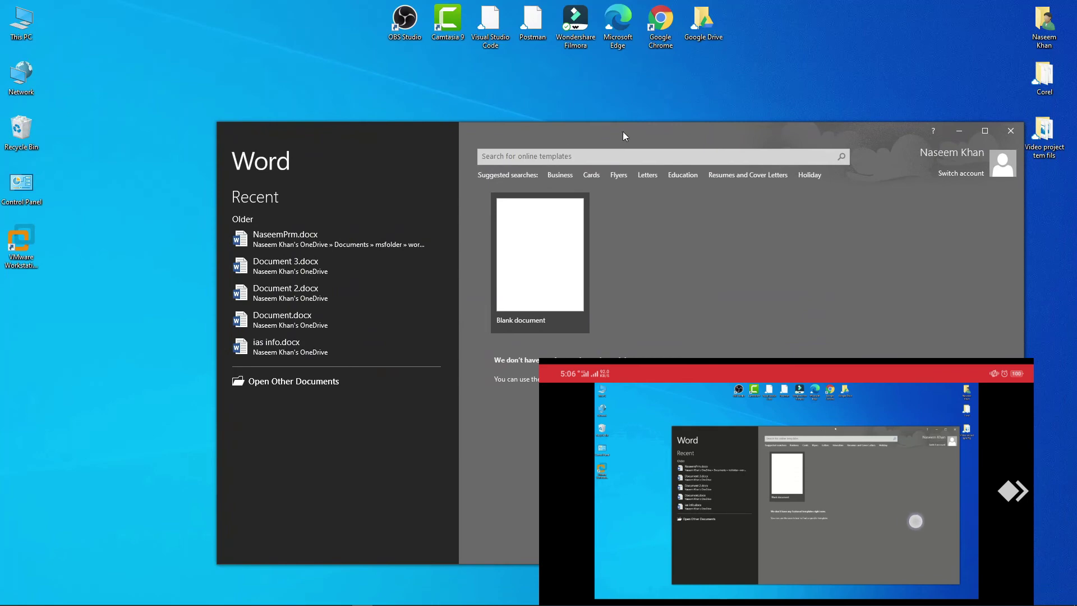
# Create a blank Word document and enter the text "Conne ted" in it from the phone's keyboard
pyautogui.click(567, 254)
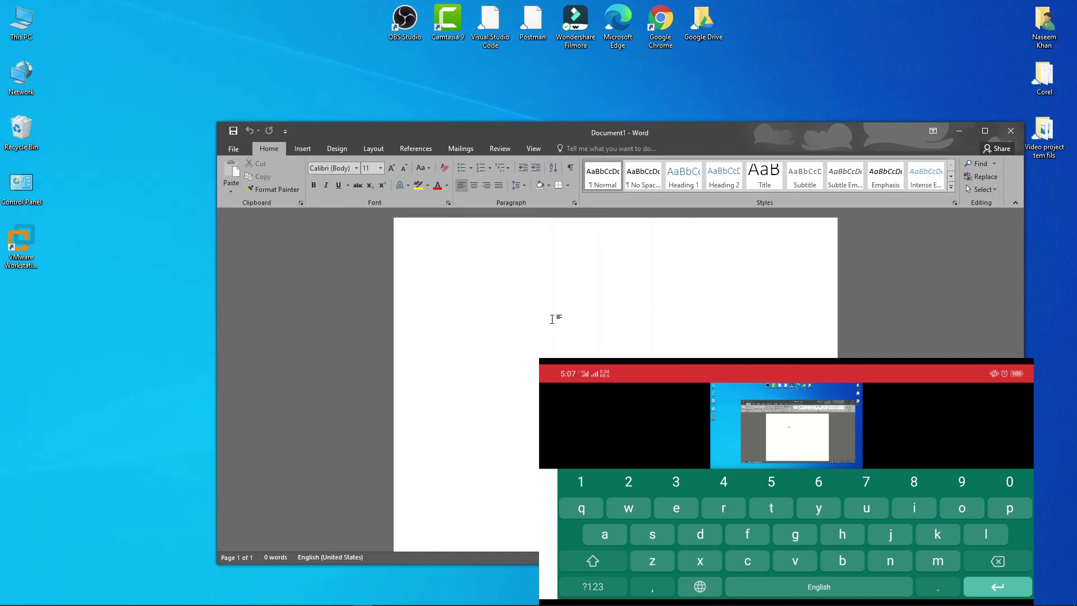
pyautogui.write('co')
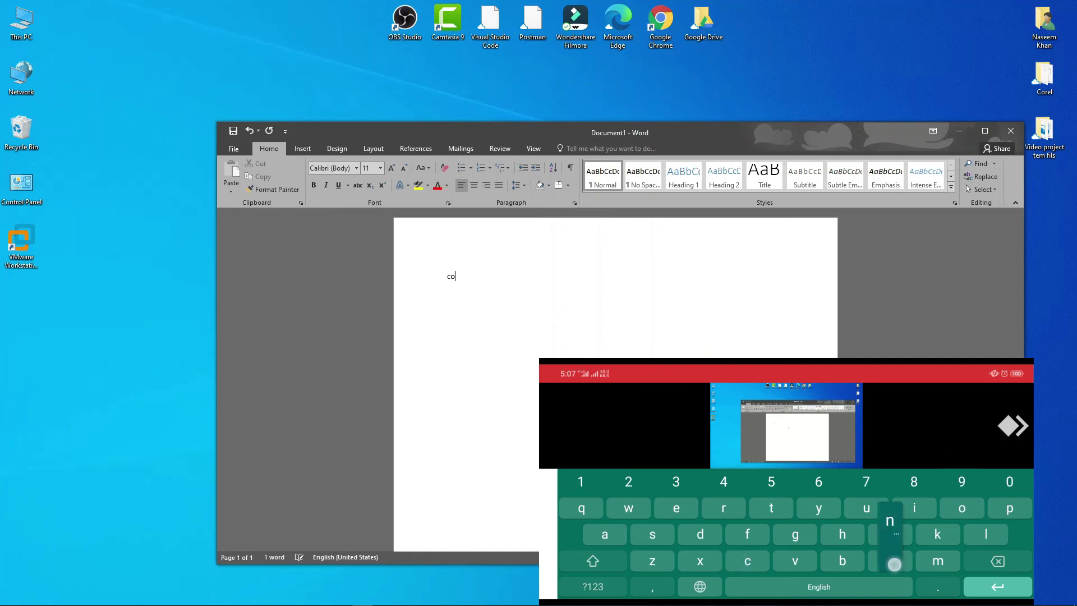
pyautogui.write('nnef te')
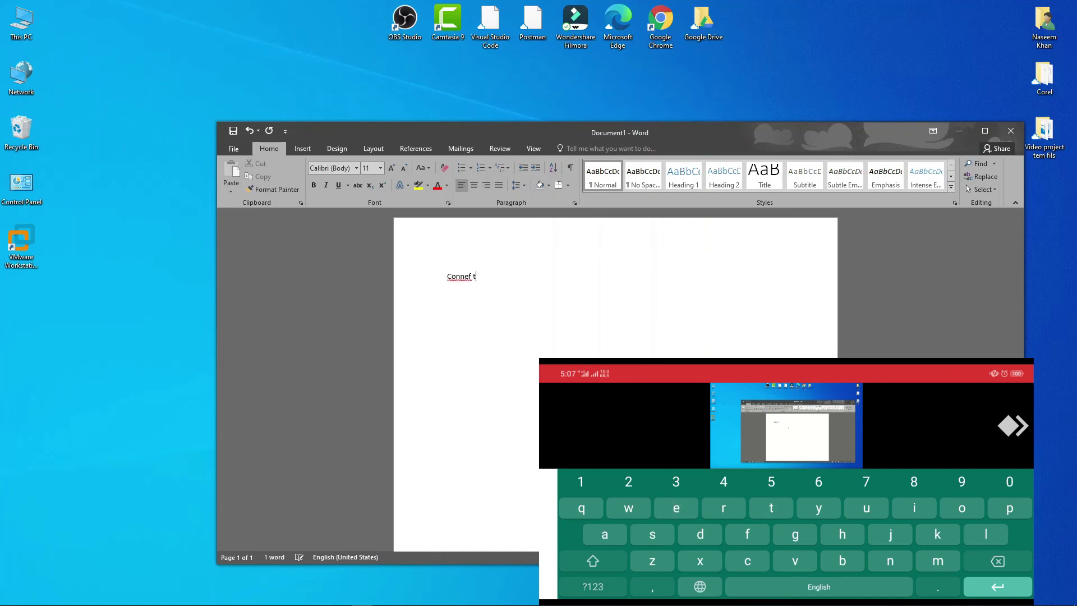
pyautogui.press('BackSpace')
pyautogui.press('BackSpace')
pyautogui.press('BackSpace')
pyautogui.write('ted')
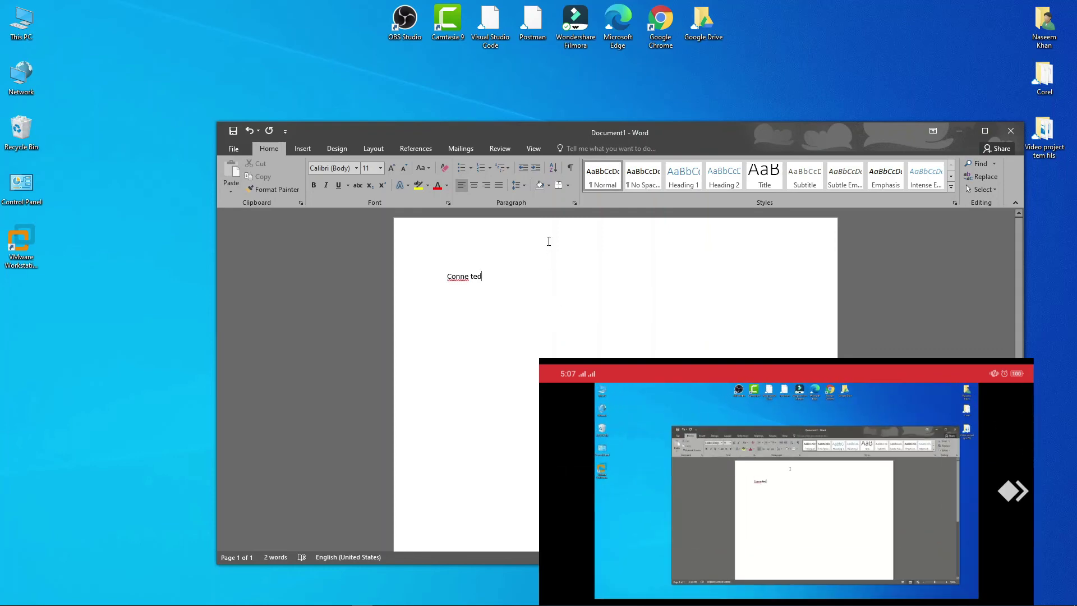
pyautogui.scroll(-1, 549, 242)
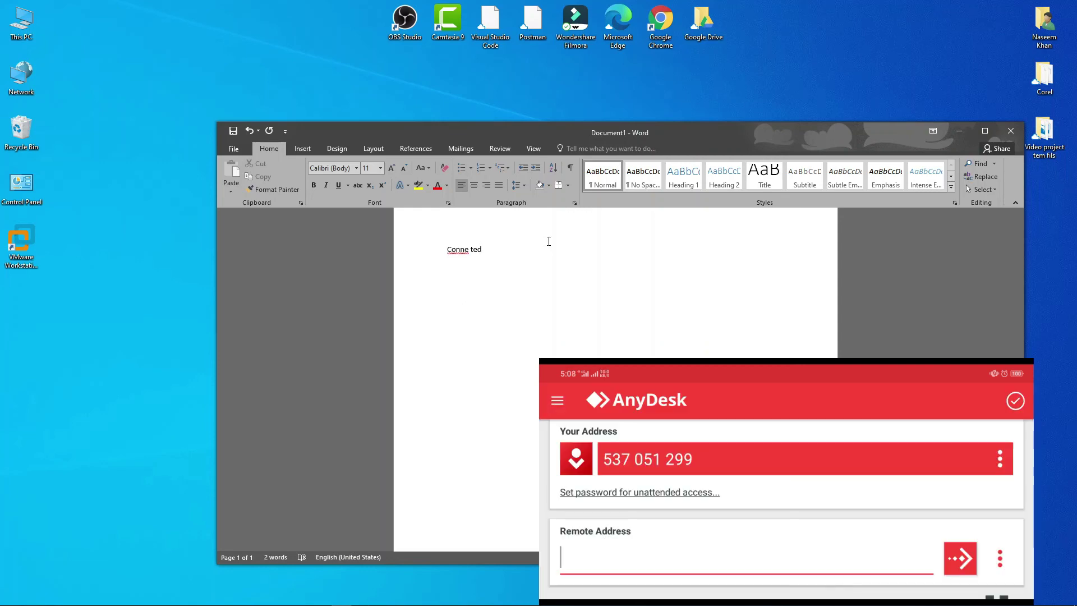
# Close the Word document without saving it, and bring the computer's AnyDesk window back up
pyautogui.moveTo(664, 127); pyautogui.dragTo(538, 103)
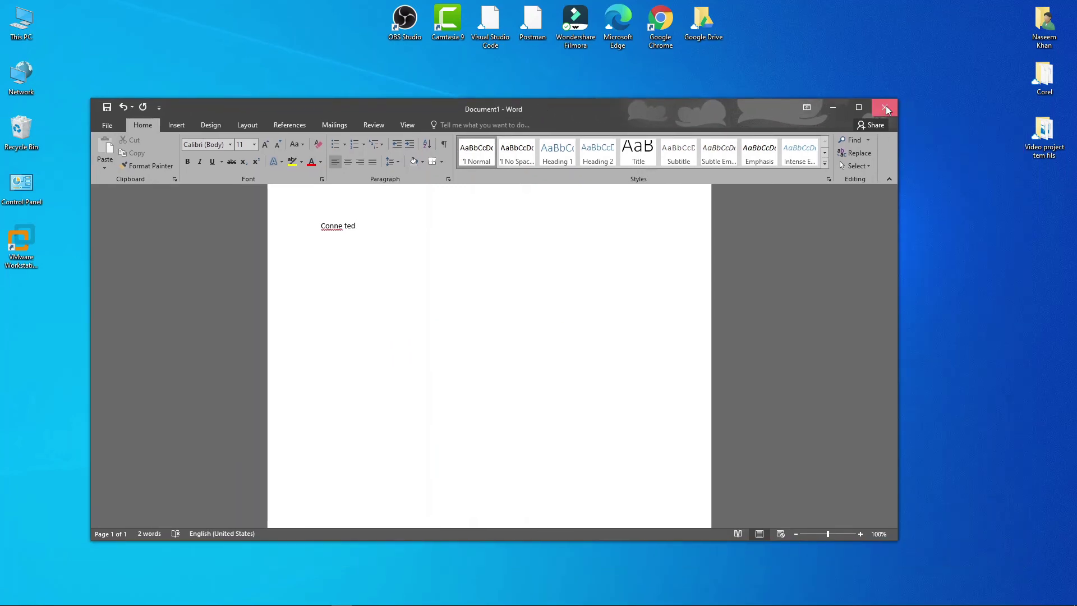
pyautogui.click(885, 108)
pyautogui.click(540, 330)
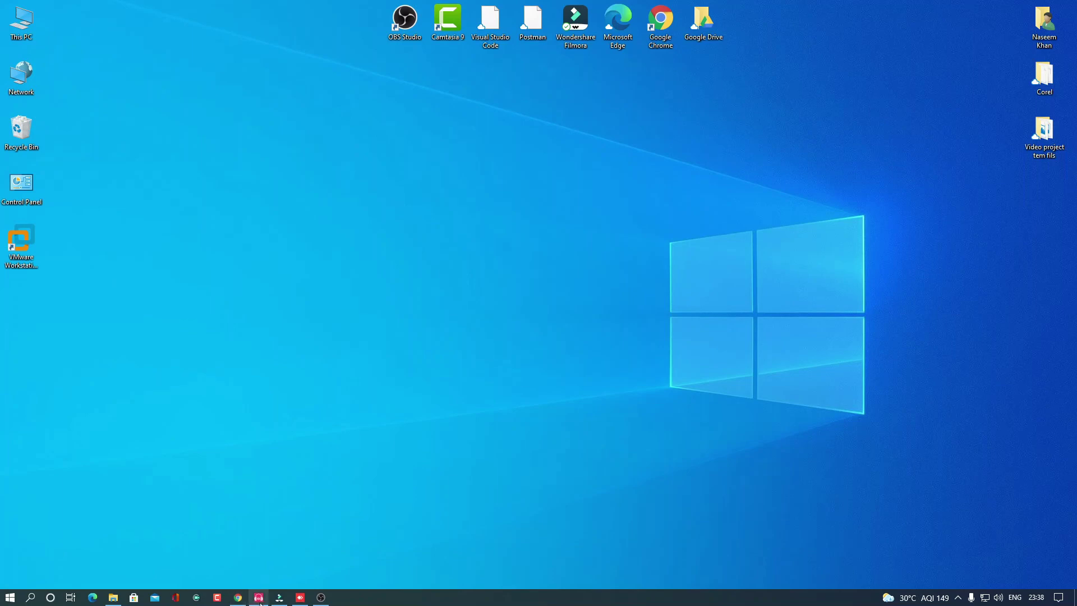
pyautogui.click(301, 598)
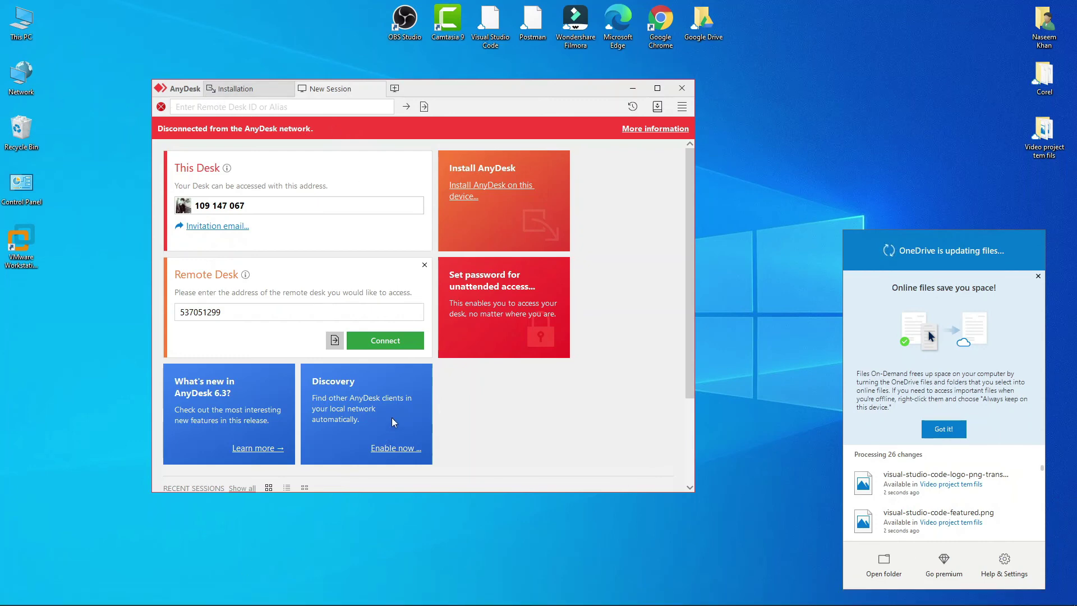
pyautogui.rightClick(857, 104)
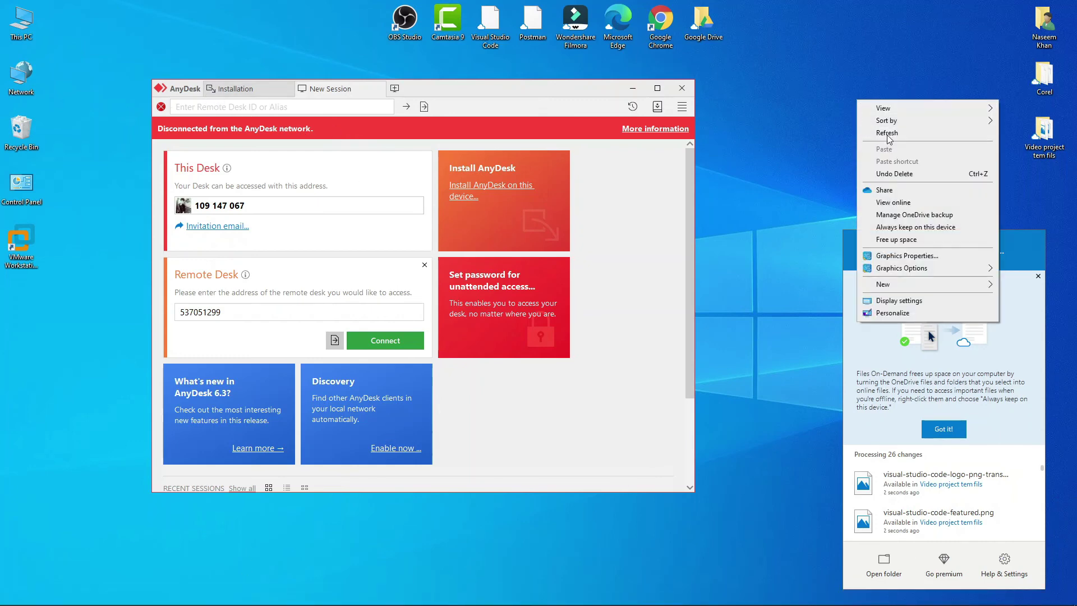
pyautogui.click(866, 133)
pyautogui.rightClick(813, 85)
pyautogui.click(833, 117)
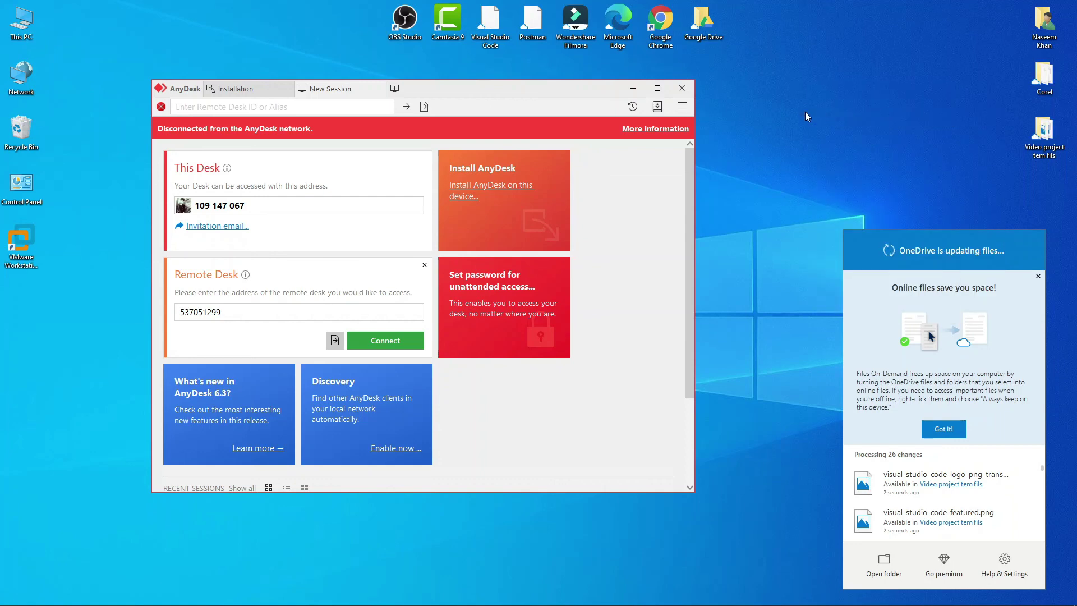
pyautogui.rightClick(807, 112)
pyautogui.click(817, 146)
pyautogui.rightClick(819, 141)
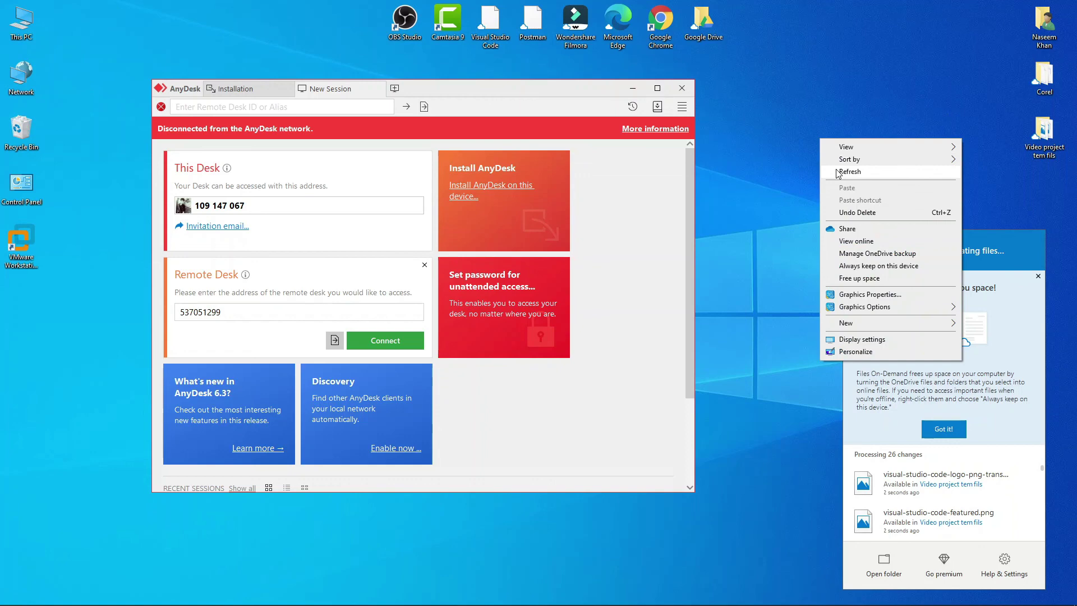
pyautogui.click(838, 172)
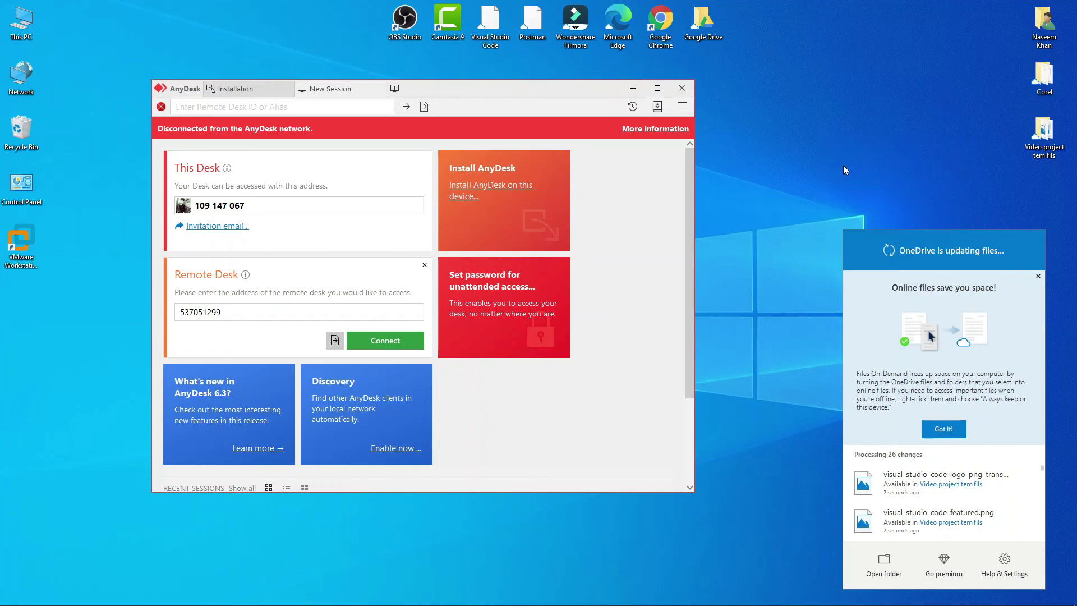
pyautogui.rightClick(779, 156)
pyautogui.click(802, 186)
pyautogui.rightClick(810, 147)
pyautogui.click(828, 178)
pyautogui.rightClick(804, 162)
pyautogui.click(818, 197)
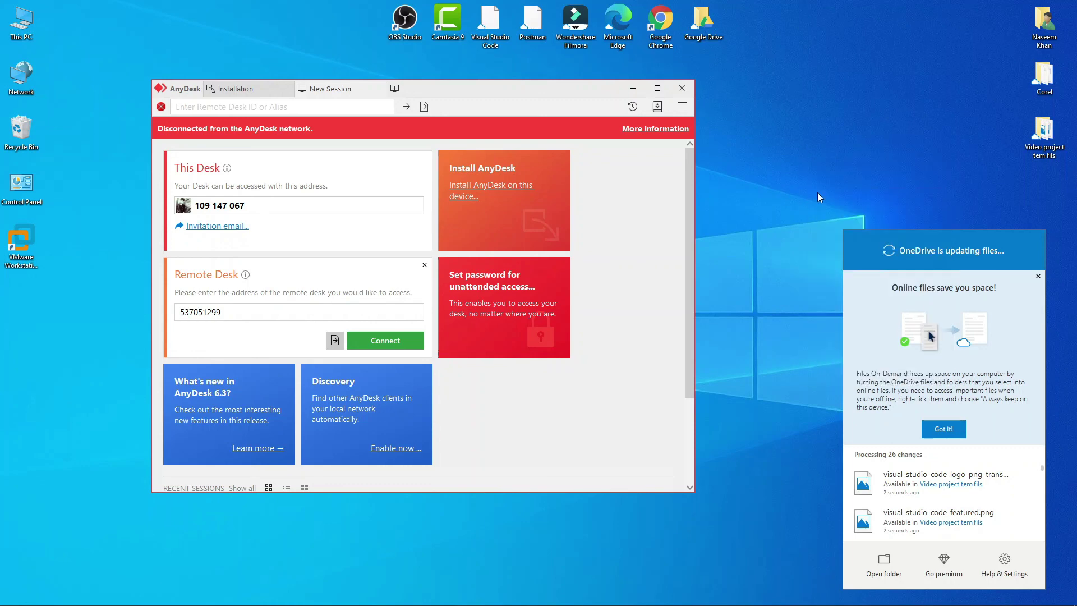
pyautogui.rightClick(758, 156)
pyautogui.click(776, 187)
# Highlight this computer's own AnyDesk address under This Desk to point out the number others connect with
pyautogui.moveTo(231, 208); pyautogui.dragTo(193, 205)
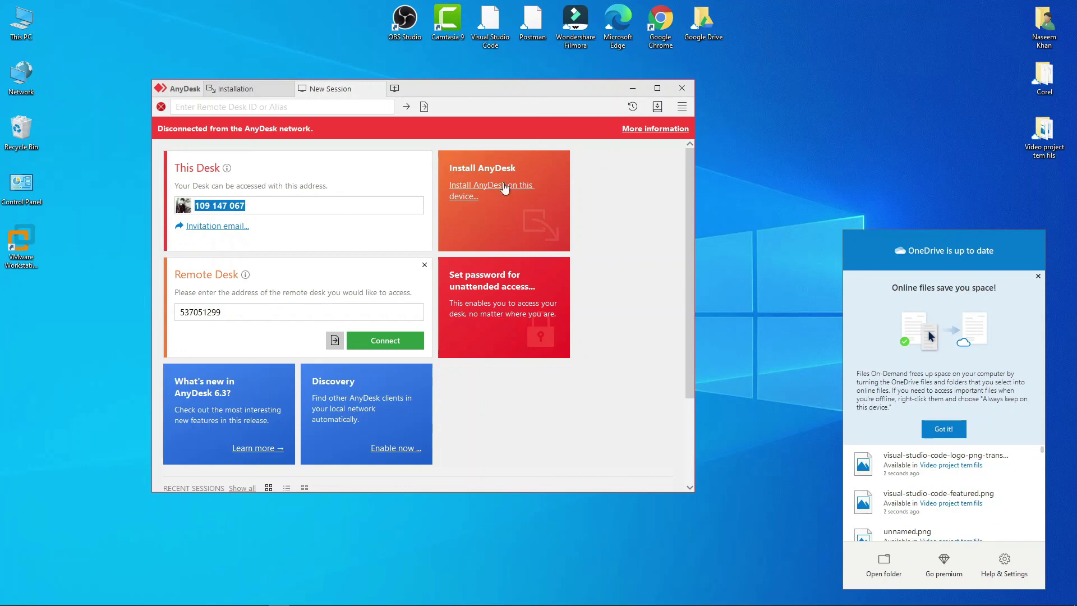
pyautogui.rightClick(739, 81)
pyautogui.click(752, 114)
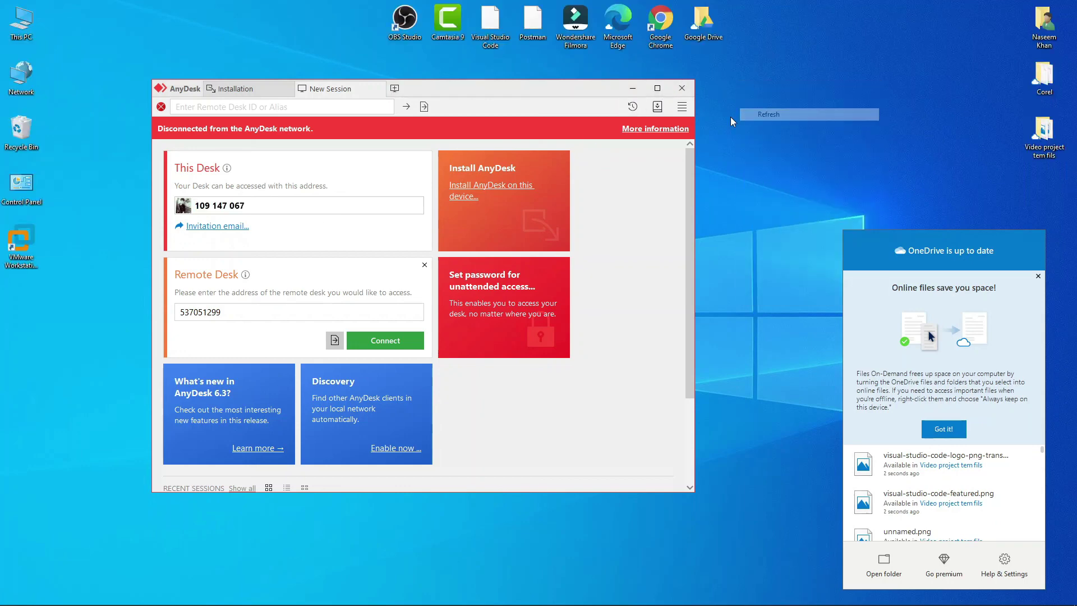
pyautogui.moveTo(270, 208); pyautogui.dragTo(189, 203)
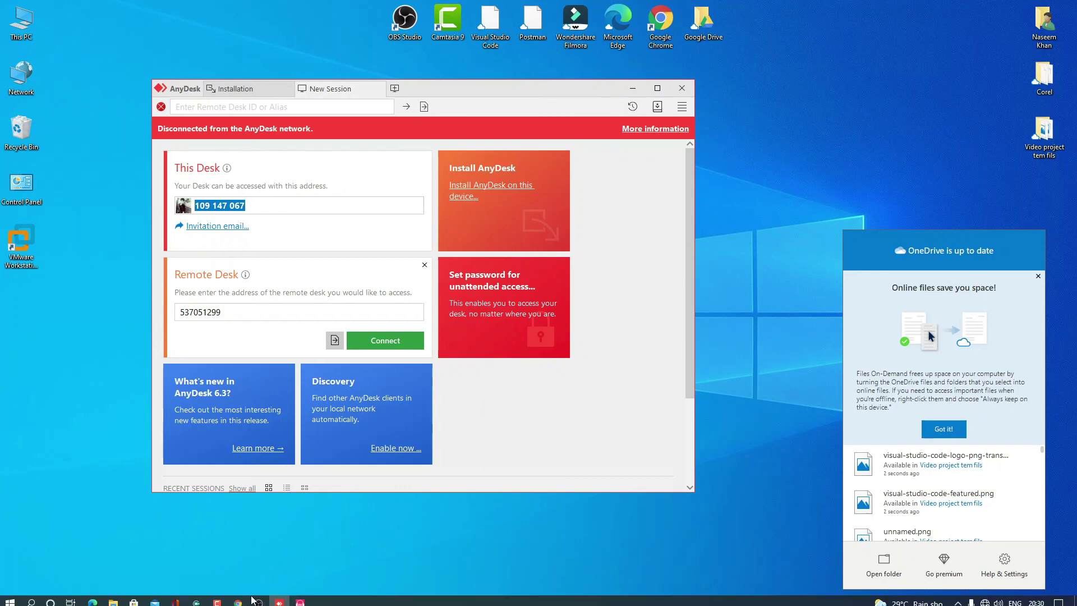
pyautogui.moveTo(275, 601)
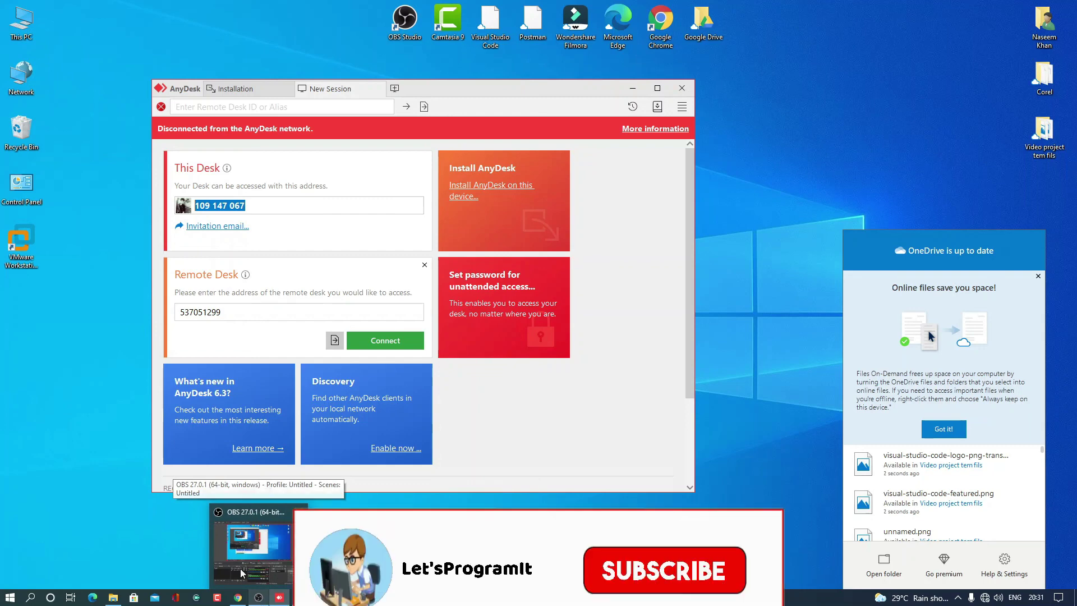
pyautogui.click(266, 553)
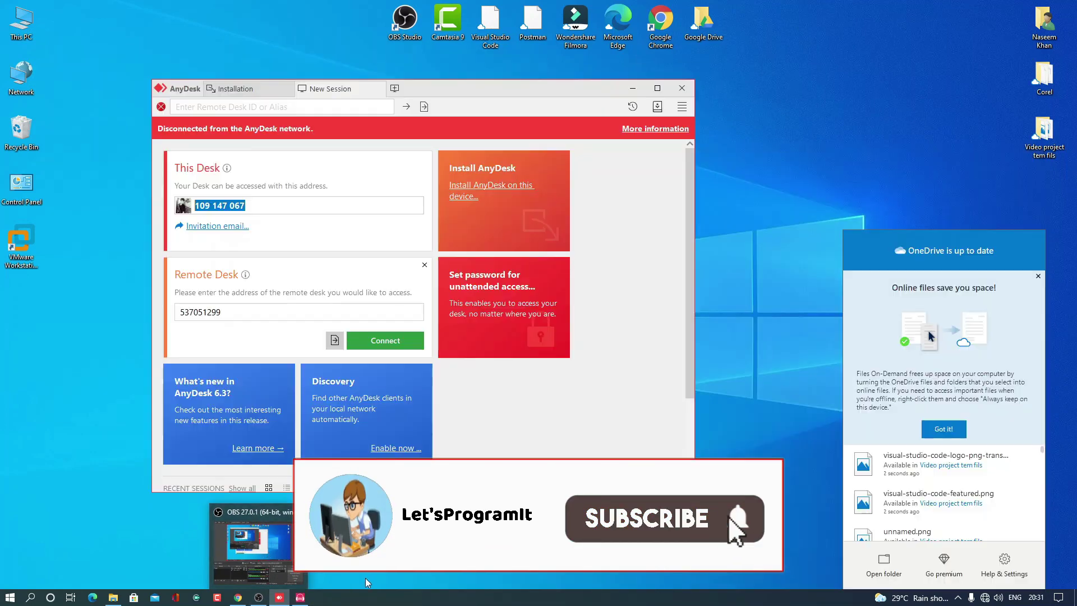